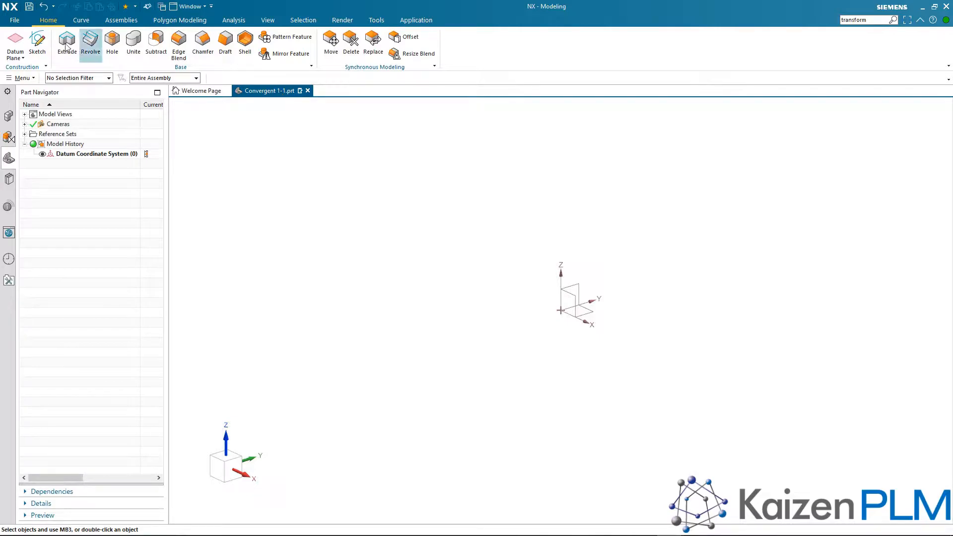
Step: Start an STL import and choose Convergent 1.stl as the source file
{"action": "left_click", "coordinate": [14, 20]}
{"action": "mouse_move", "coordinate": [35, 147]}
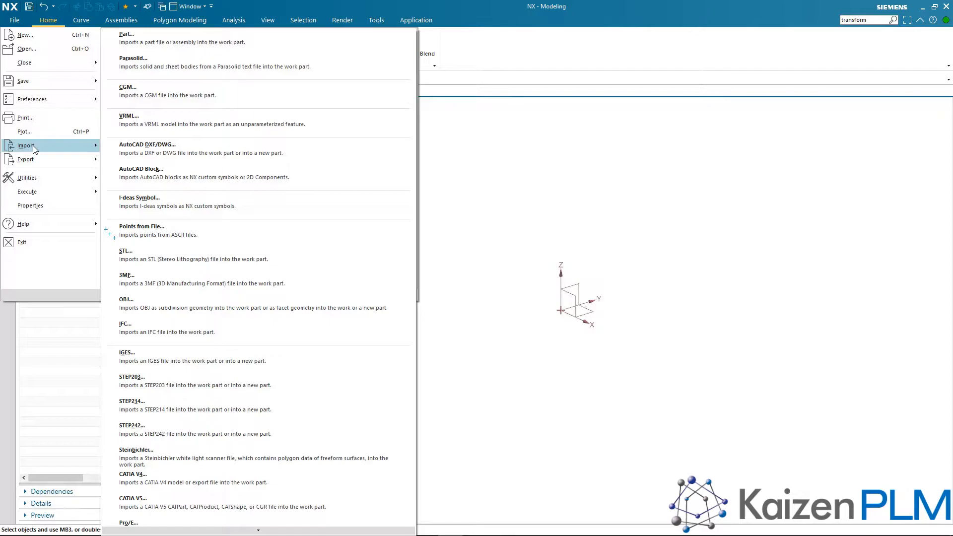
{"action": "left_click", "coordinate": [130, 254]}
{"action": "left_click", "coordinate": [155, 143]}
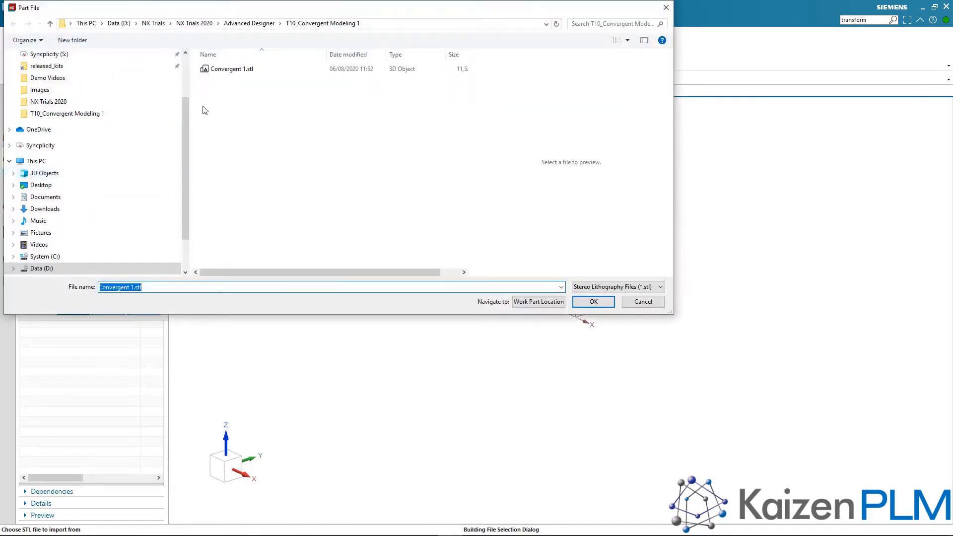
{"action": "left_click", "coordinate": [240, 70]}
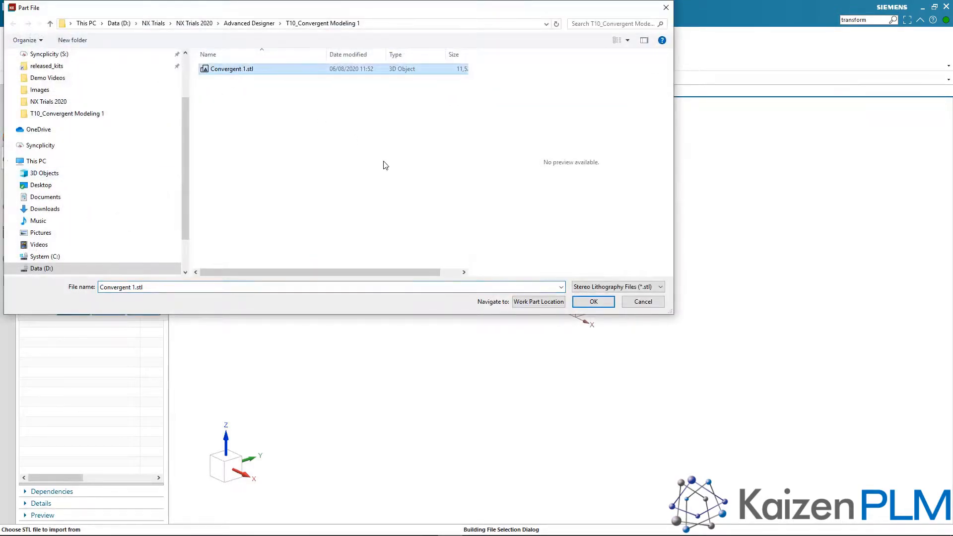
{"action": "left_click", "coordinate": [594, 302]}
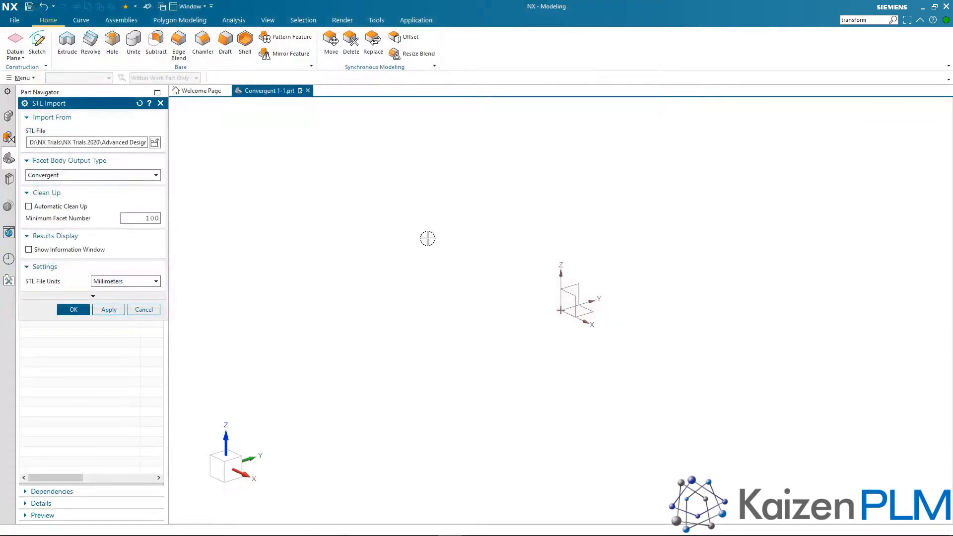
Step: Import the STL file with Convergent as the facet body output type and millimeters as the file units
{"action": "left_click", "coordinate": [139, 180]}
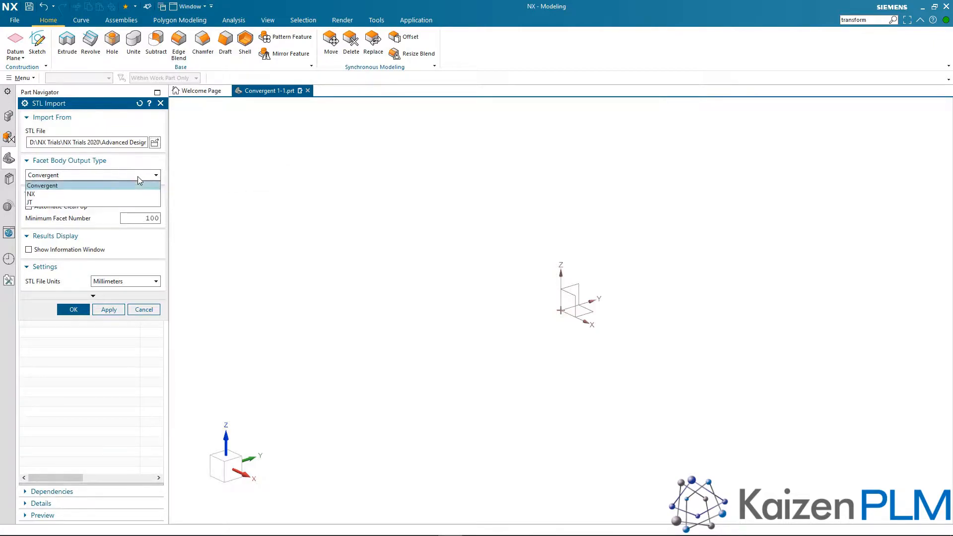
{"action": "left_click", "coordinate": [103, 187]}
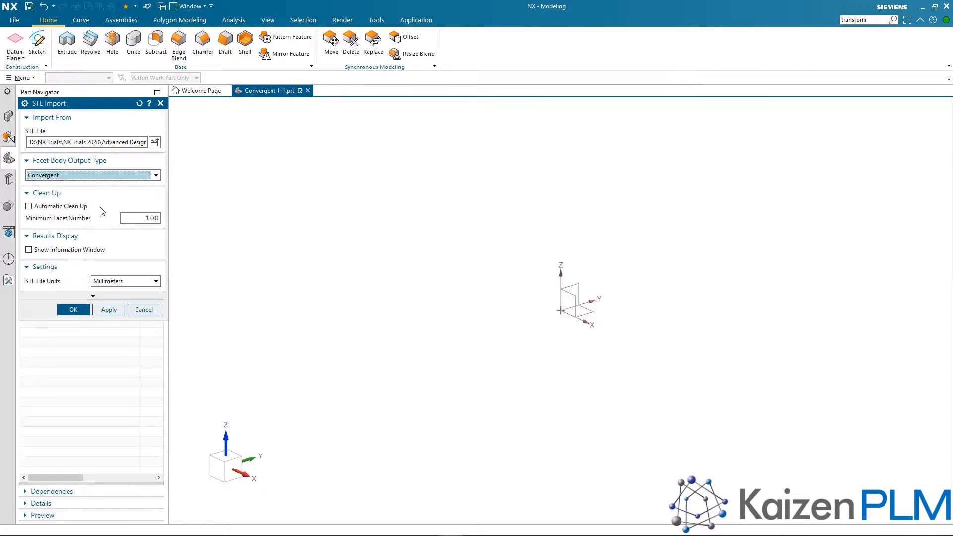
{"action": "left_click", "coordinate": [114, 282]}
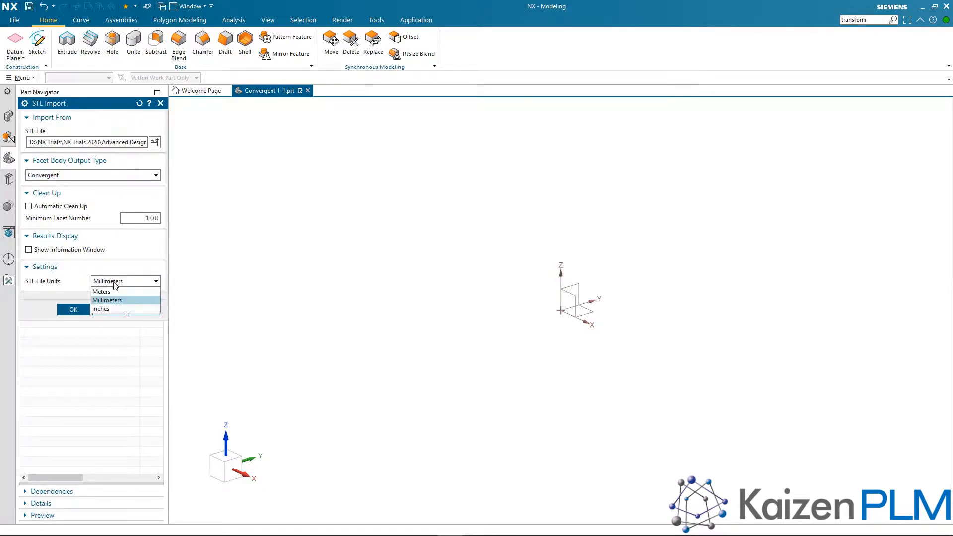
{"action": "left_click", "coordinate": [109, 300]}
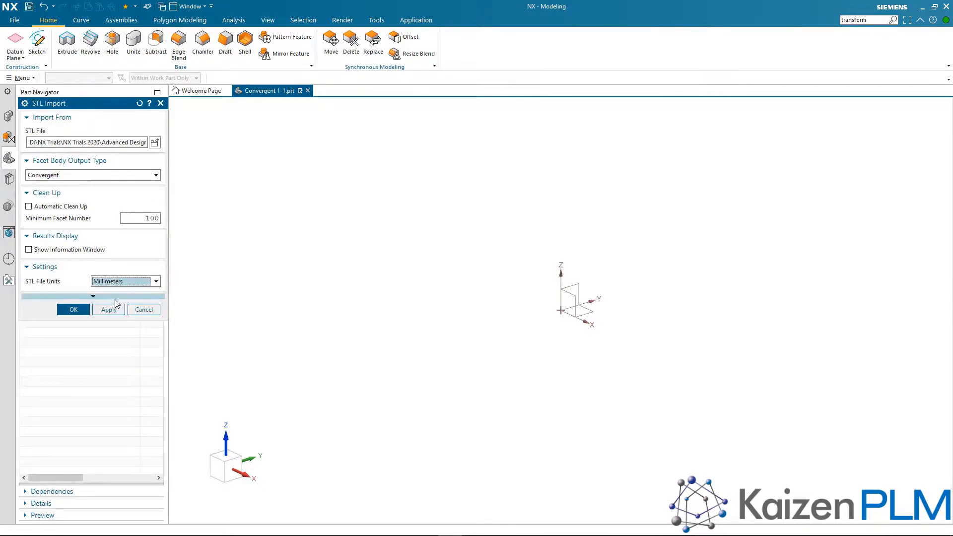
{"action": "left_click", "coordinate": [74, 310]}
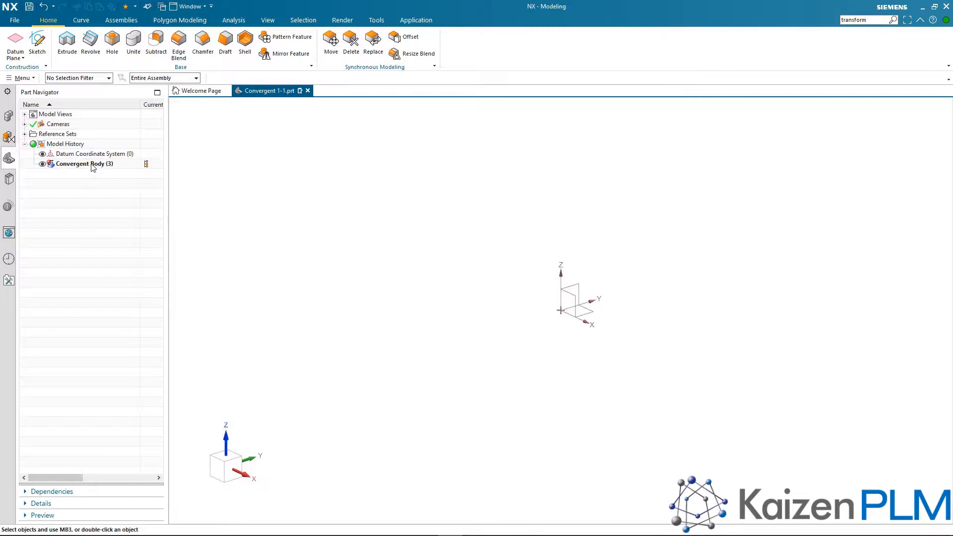
Step: Hide the datum coordinate system so that only the imported convergent body is displayed
{"action": "key", "text": "ctrl+f"}
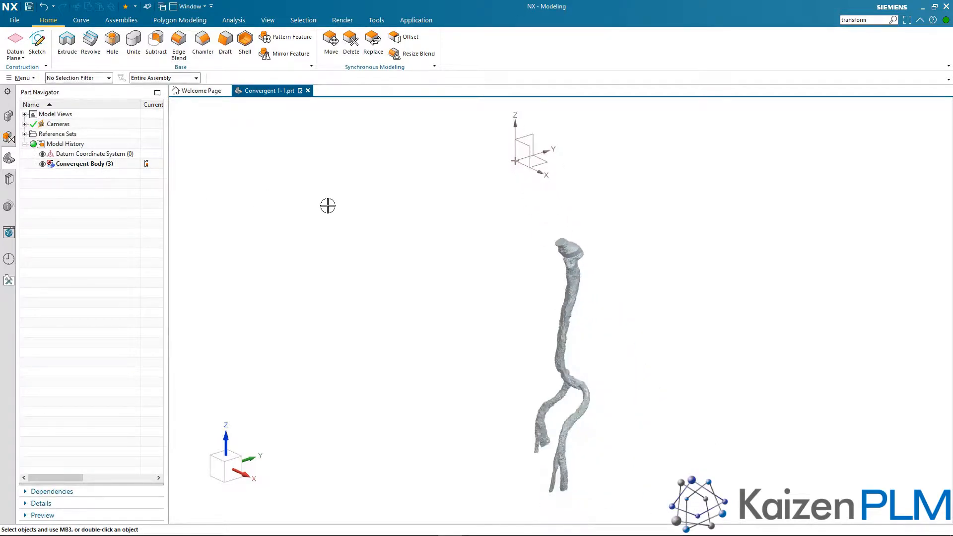
{"action": "left_click", "coordinate": [514, 160]}
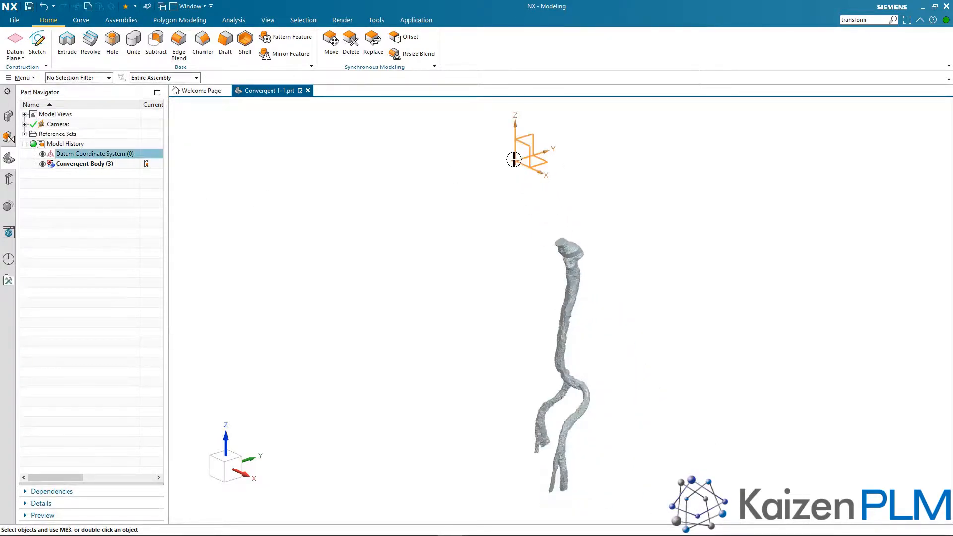
{"action": "left_click", "coordinate": [515, 176]}
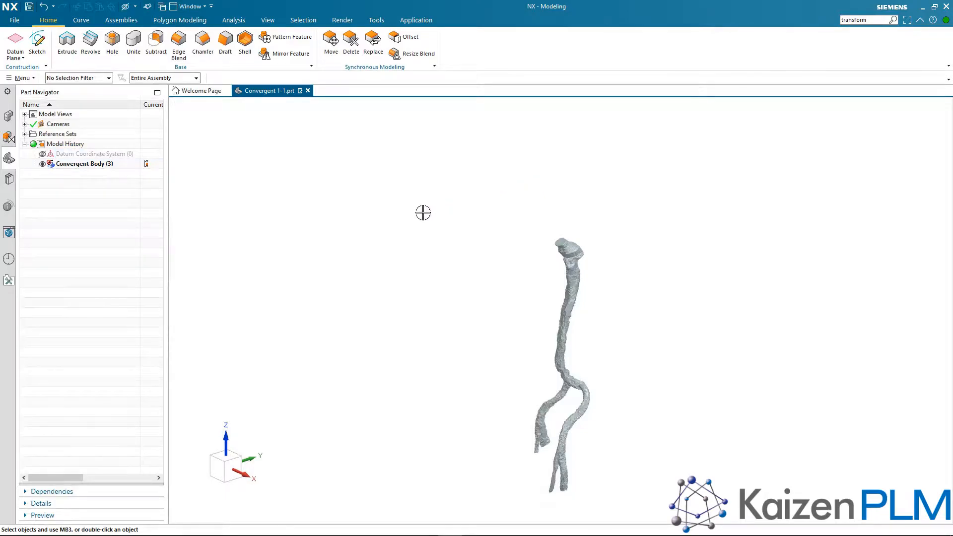
{"action": "middle_click_drag", "start_coordinate": [423, 212], "coordinate": [439, 191]}
{"action": "scroll", "coordinate": [438, 191], "scroll_direction": "up", "scroll_amount": 4}
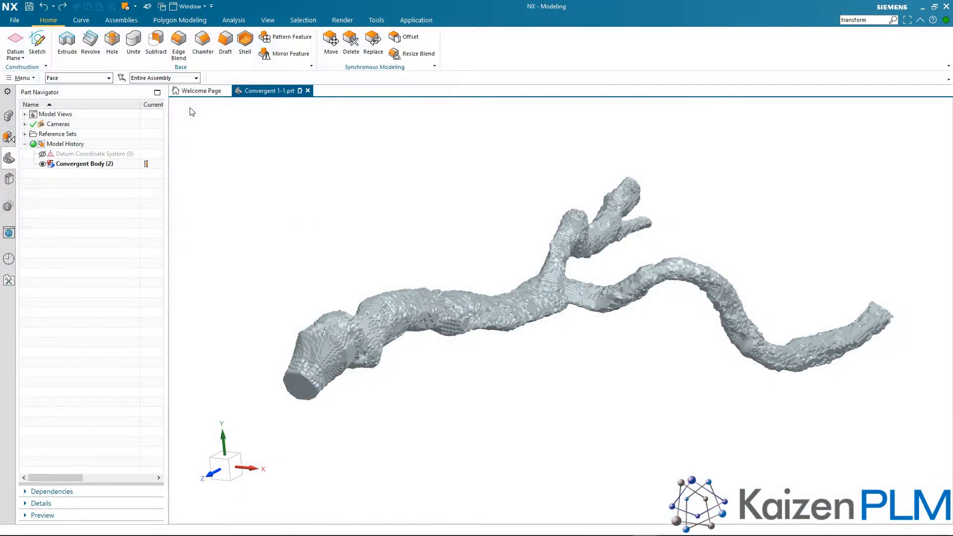
Step: Check the number of facets in the feature information of the imported convergent body
{"action": "left_click", "coordinate": [191, 22]}
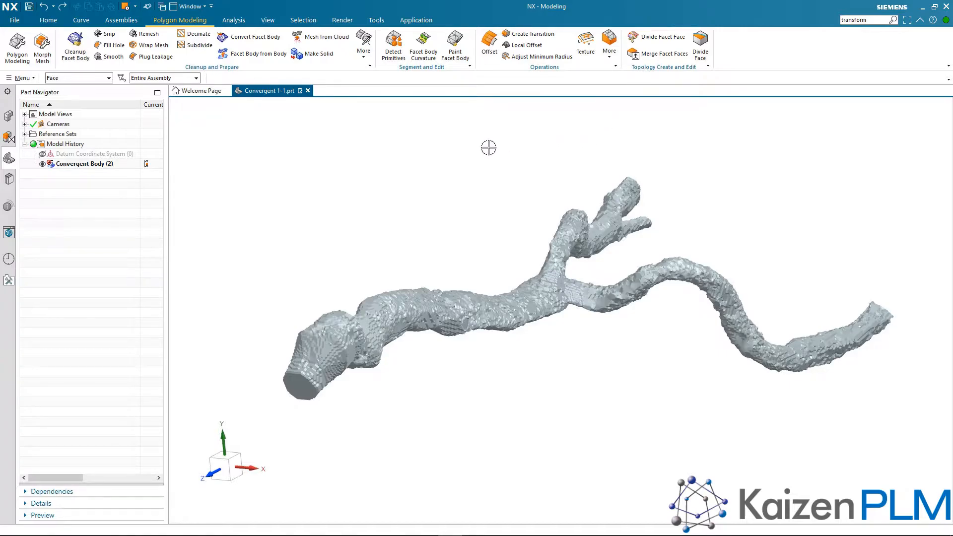
{"action": "right_click", "coordinate": [109, 166]}
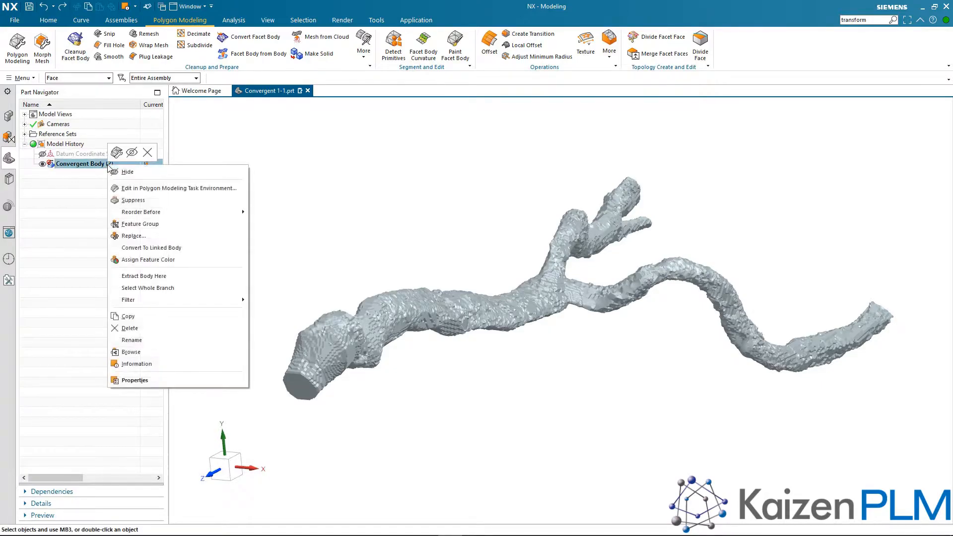
{"action": "left_click", "coordinate": [134, 365]}
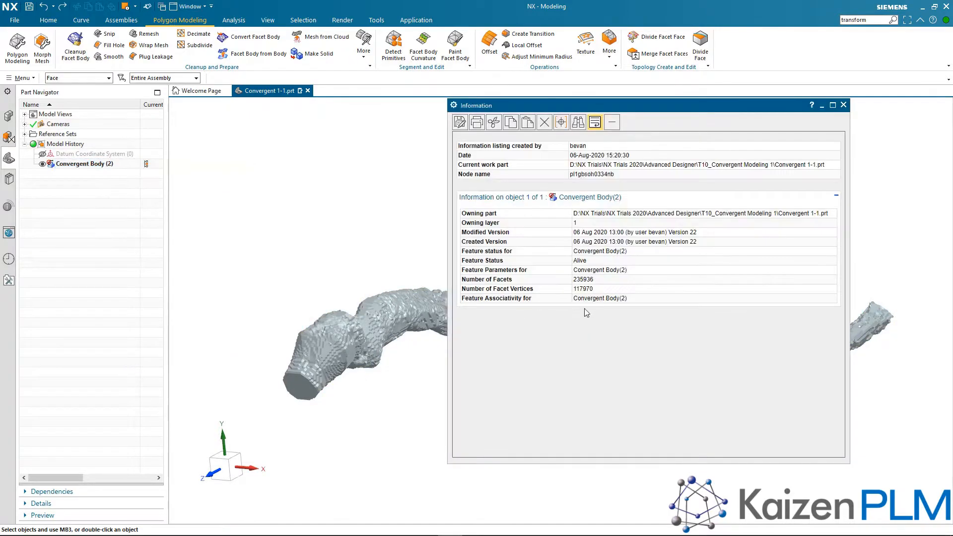
{"action": "left_click_drag", "start_coordinate": [594, 280], "coordinate": [570, 281]}
{"action": "left_click", "coordinate": [844, 105]}
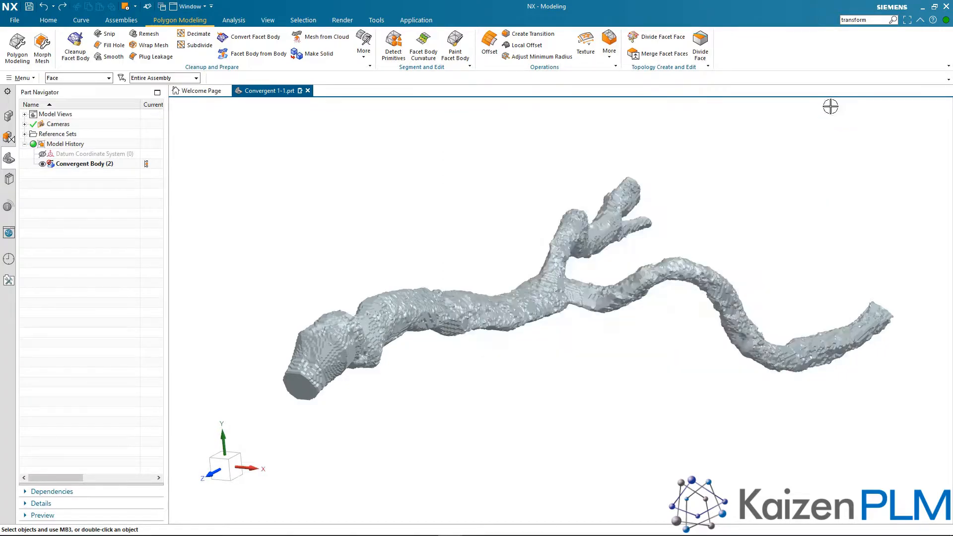
Step: Snip the body by region on a copy, removing the flat end caps of the thick trunk and all four branch ends
{"action": "left_click", "coordinate": [110, 36]}
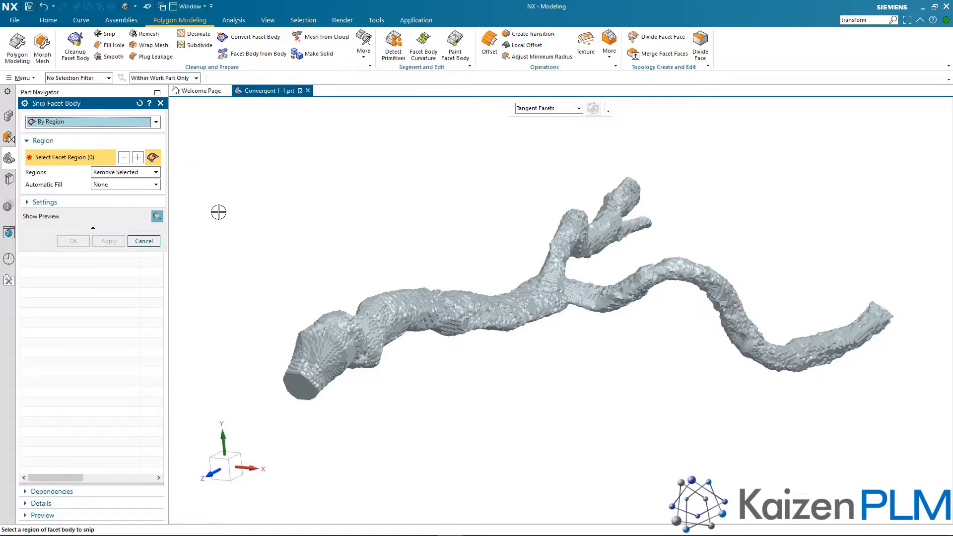
{"action": "left_click", "coordinate": [48, 204]}
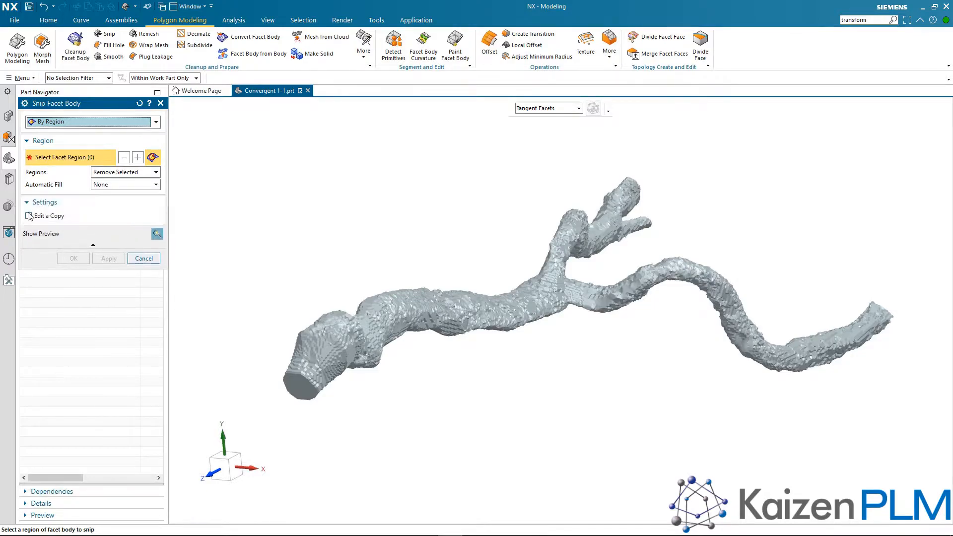
{"action": "left_click", "coordinate": [80, 216]}
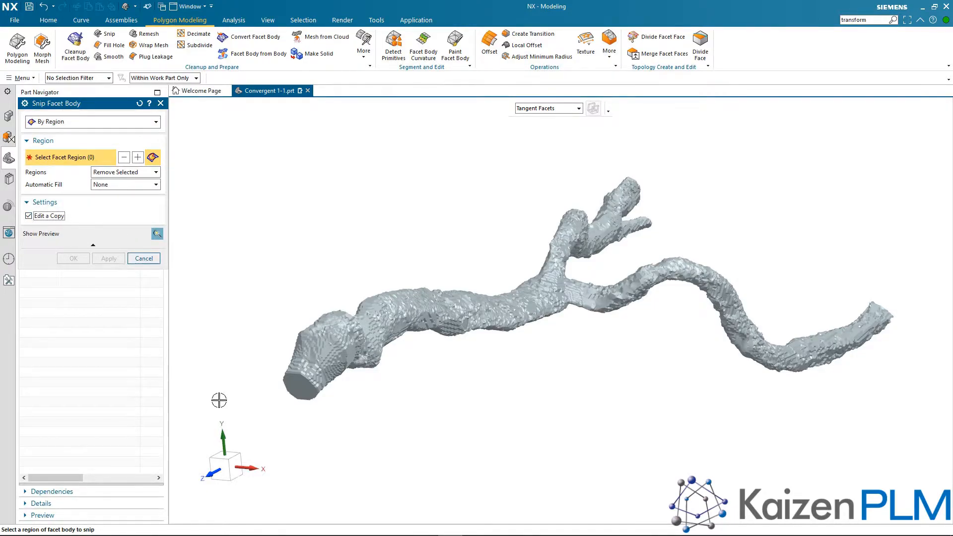
{"action": "left_click", "coordinate": [300, 386]}
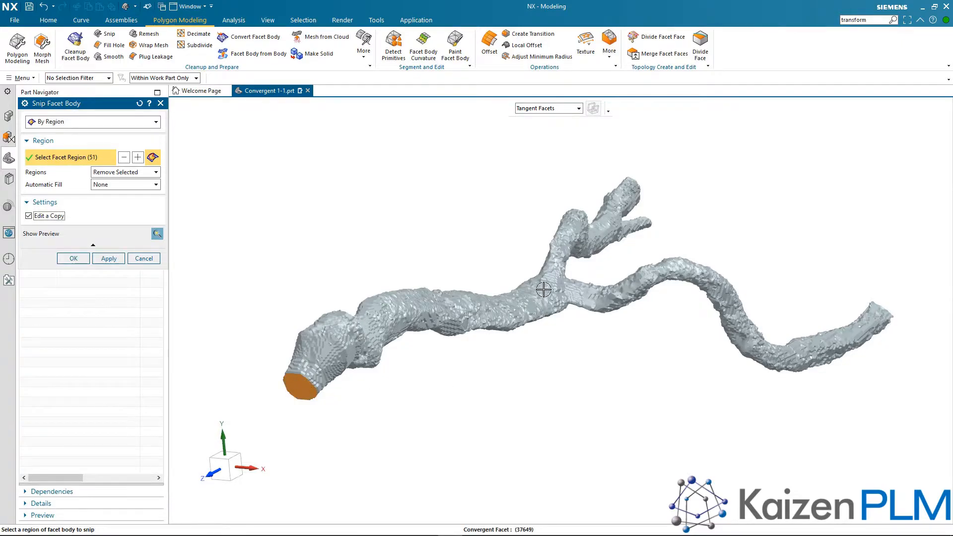
{"action": "middle_click_drag", "start_coordinate": [542, 293], "coordinate": [458, 322]}
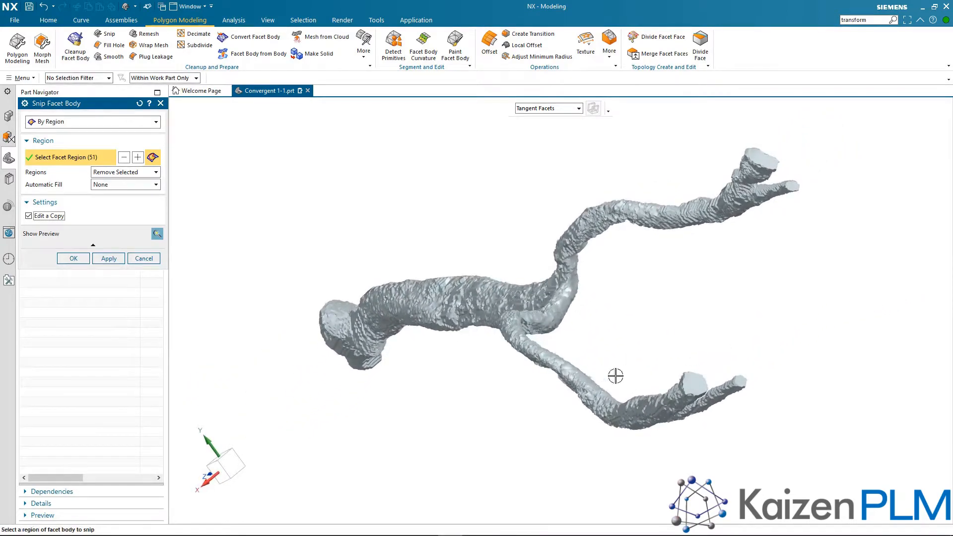
{"action": "left_click", "coordinate": [693, 382]}
{"action": "left_click", "coordinate": [742, 380]}
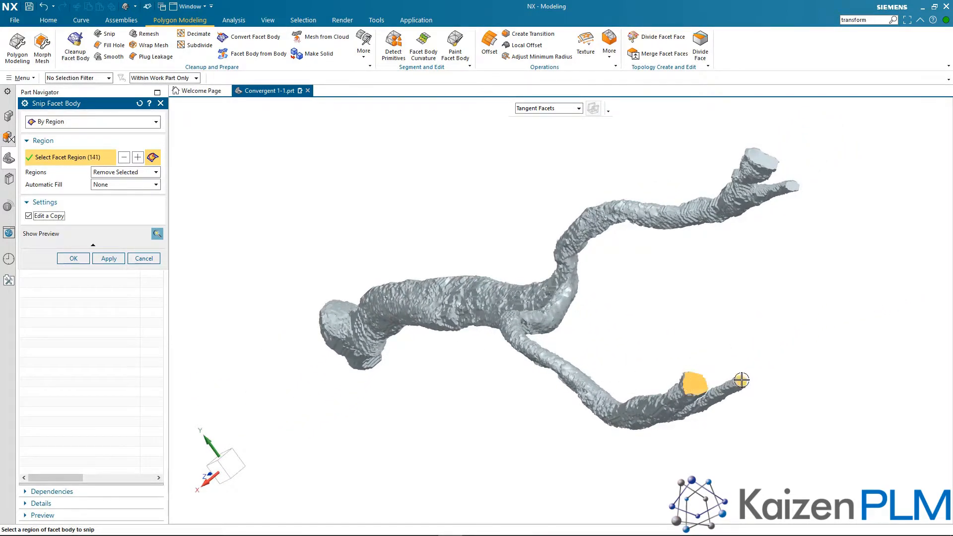
{"action": "left_click", "coordinate": [762, 157]}
{"action": "left_click", "coordinate": [792, 181]}
{"action": "left_click", "coordinate": [87, 254]}
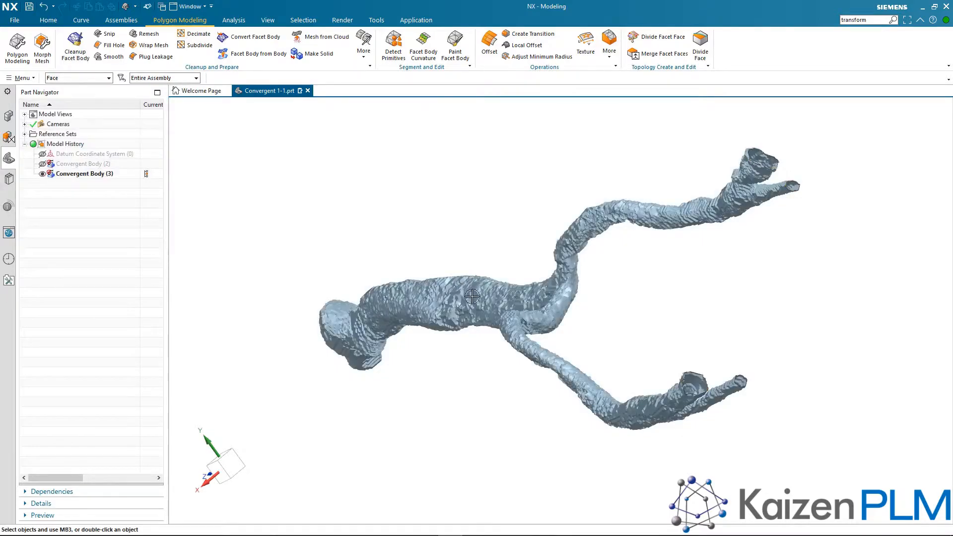
Step: Decimate the entire snipped facet body with the Percentage method at 50 percent and a 30-degree angle threshold
{"action": "middle_click_drag", "start_coordinate": [475, 297], "coordinate": [550, 256]}
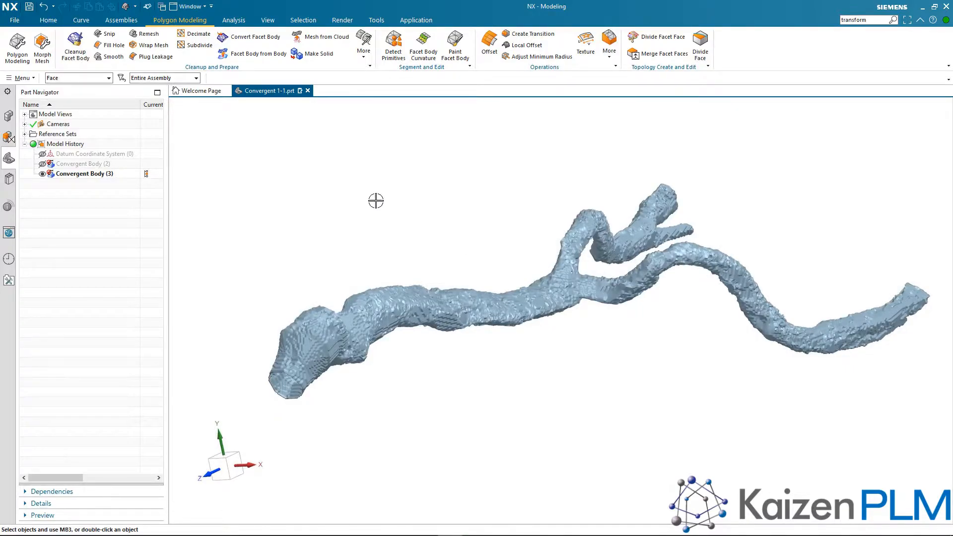
{"action": "left_click", "coordinate": [197, 37]}
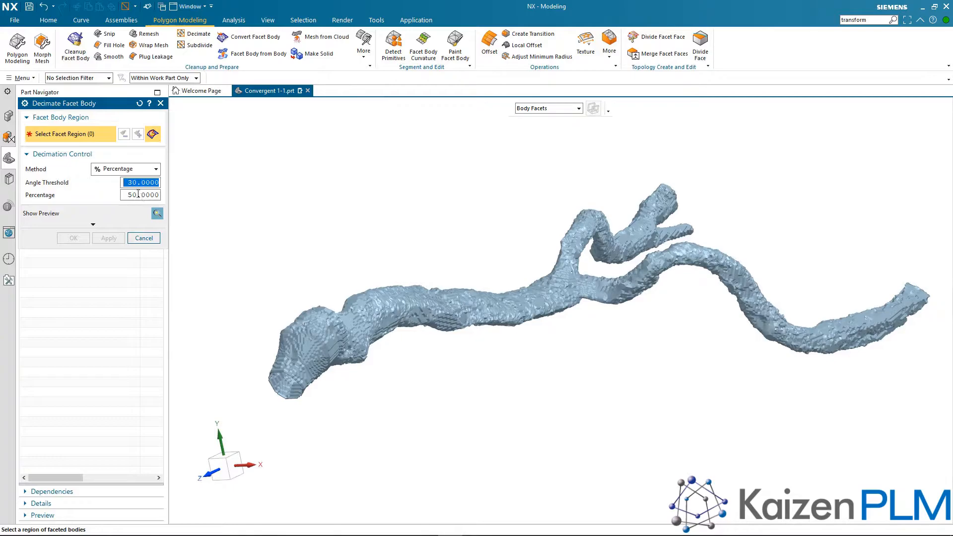
{"action": "left_click", "coordinate": [129, 171]}
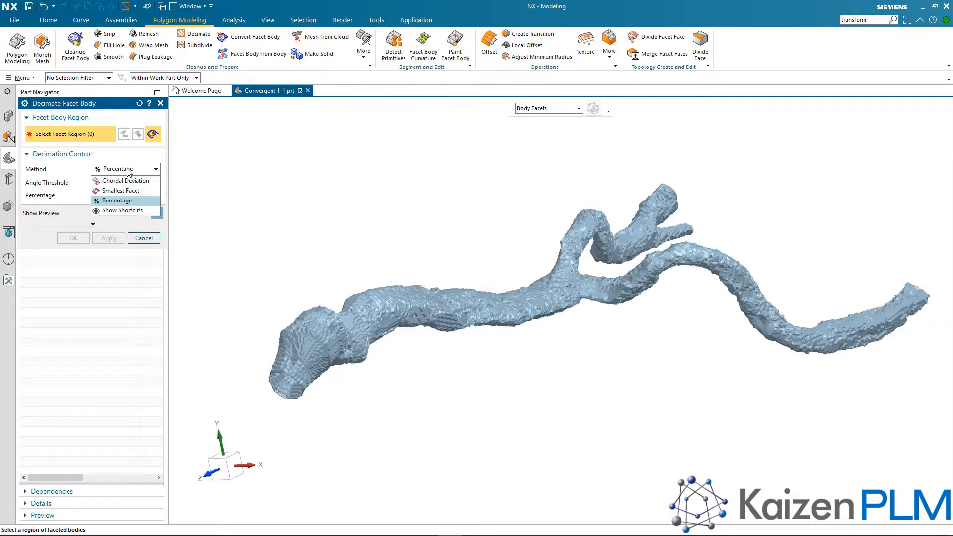
{"action": "left_click", "coordinate": [106, 200]}
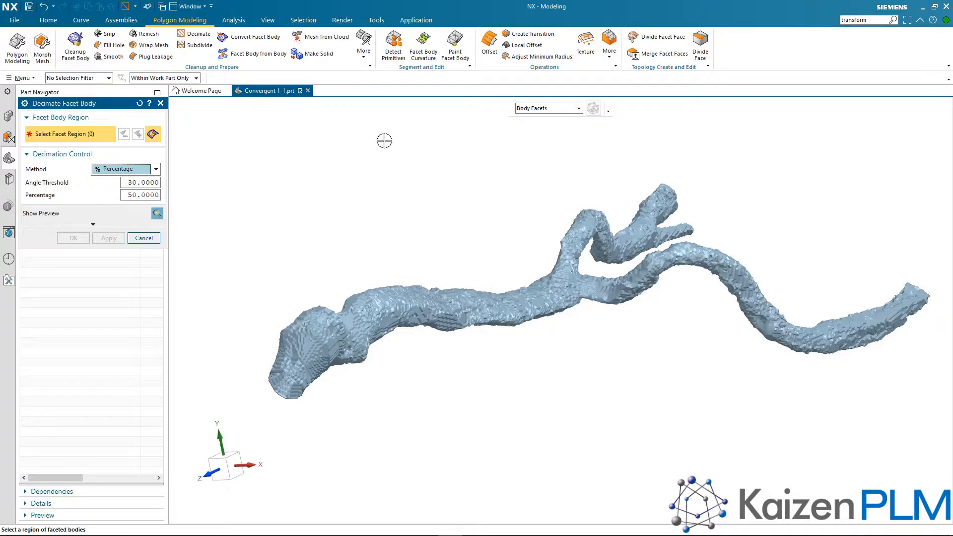
{"action": "left_click", "coordinate": [464, 296]}
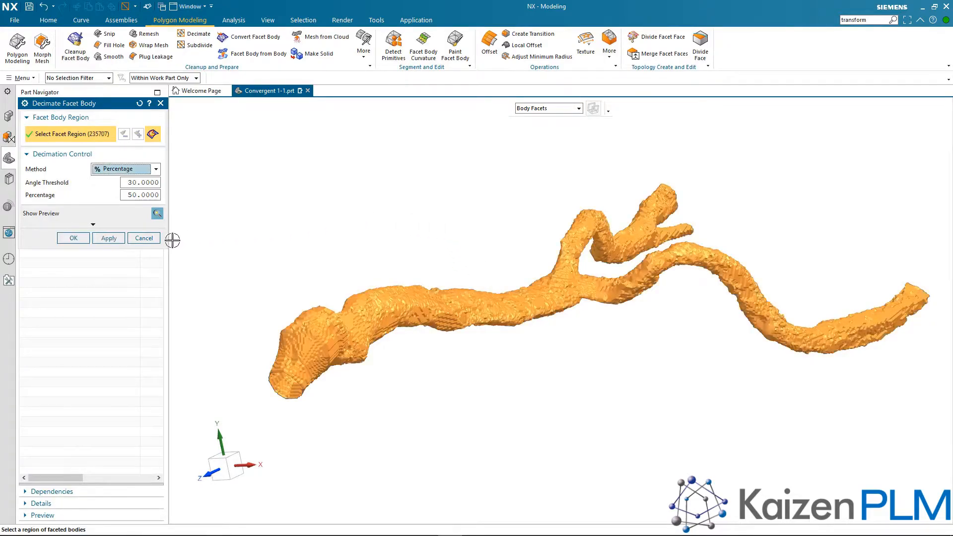
{"action": "left_click", "coordinate": [74, 238]}
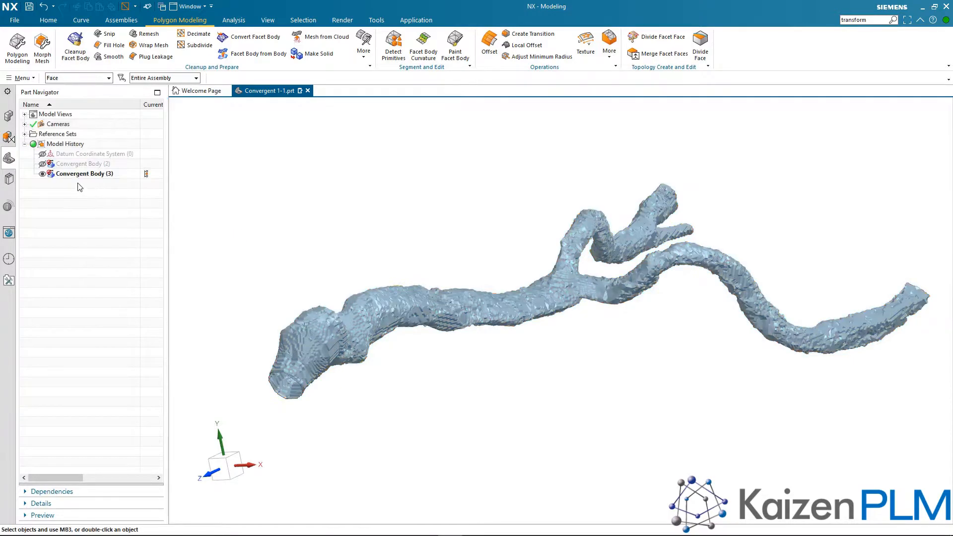
Step: Compare the decimated body with the original by showing and hiding the original convergent body
{"action": "left_click", "coordinate": [42, 165]}
{"action": "left_click", "coordinate": [43, 165]}
{"action": "left_click", "coordinate": [42, 165]}
{"action": "left_click", "coordinate": [43, 165]}
{"action": "middle_click_drag", "start_coordinate": [266, 271], "coordinate": [263, 264]}
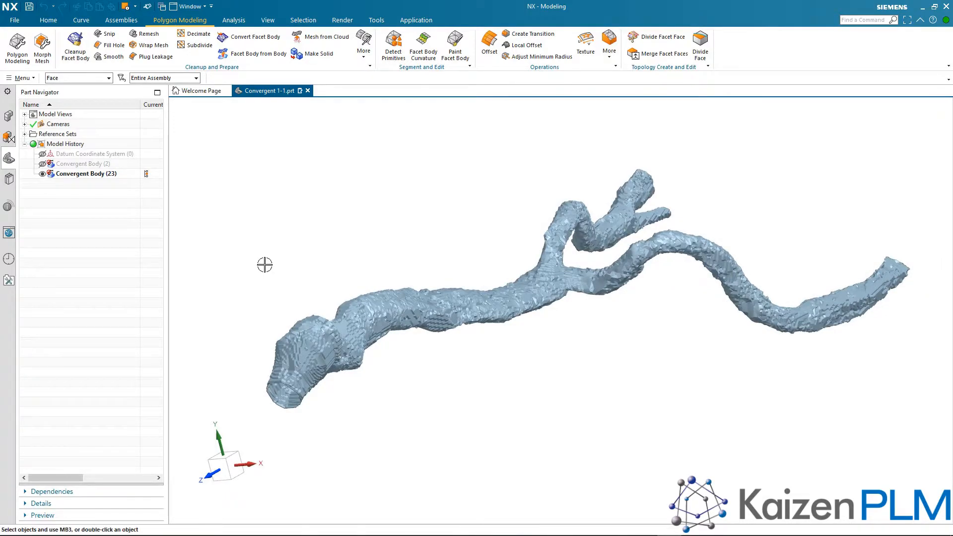
Step: Check the facet count of the decimated convergent body in its feature information
{"action": "right_click", "coordinate": [110, 174]}
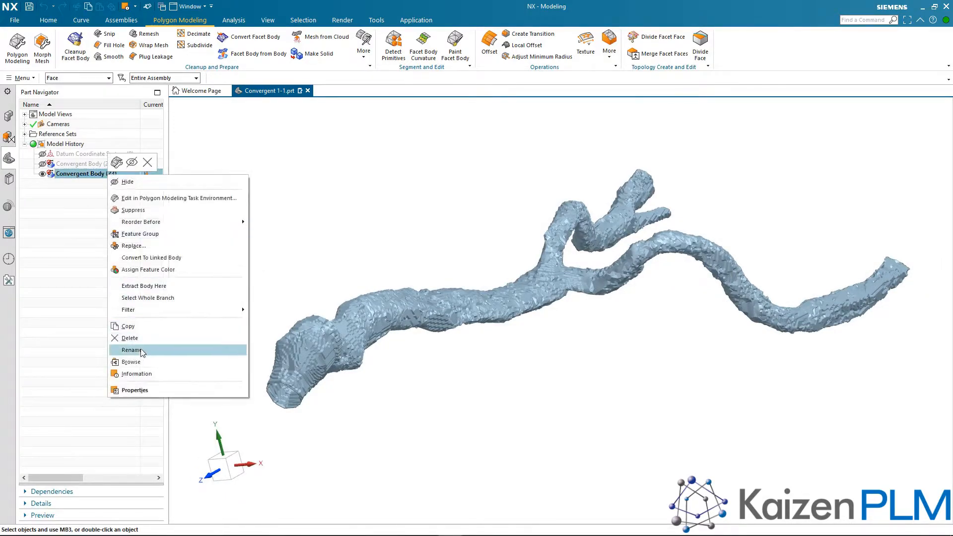
{"action": "left_click", "coordinate": [137, 375]}
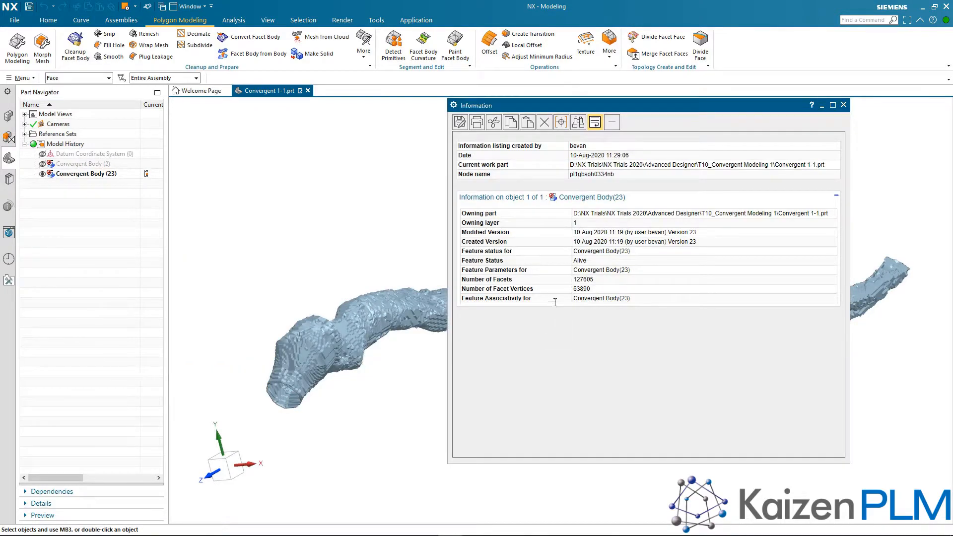
{"action": "left_click_drag", "start_coordinate": [599, 281], "coordinate": [572, 282]}
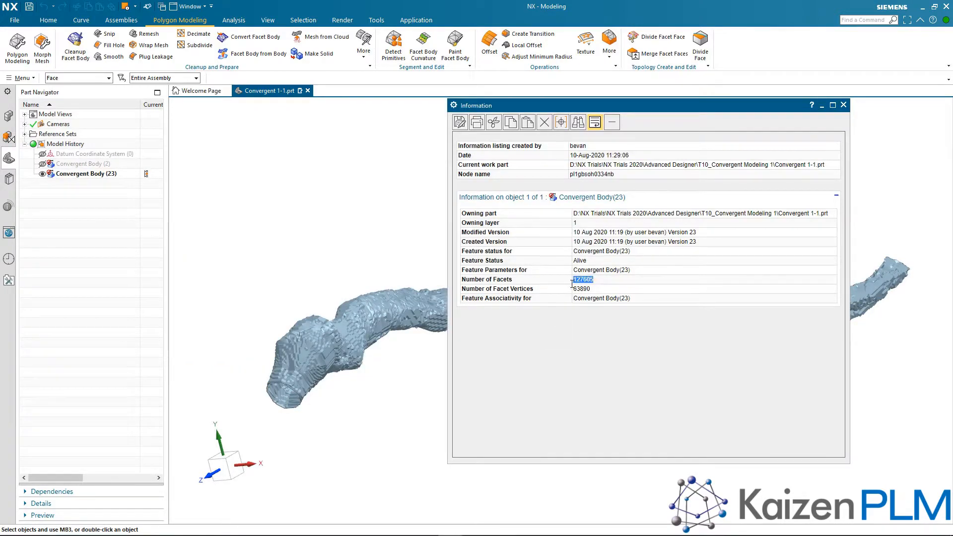
{"action": "left_click", "coordinate": [567, 328]}
{"action": "left_click", "coordinate": [844, 106]}
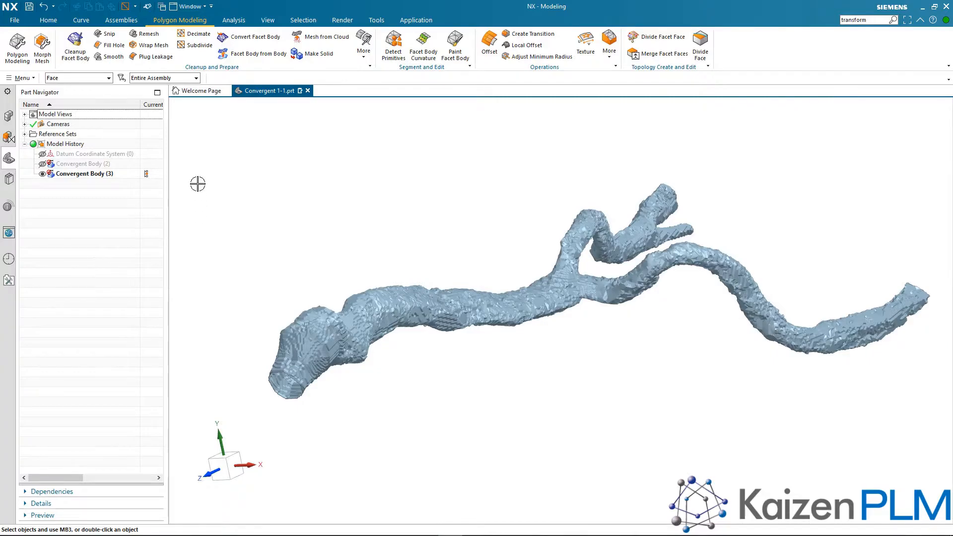
Step: Smooth all facets of the decimated vessel body using Body Facets selection, a smoothing factor of 25 and 2 iterations
{"action": "left_click", "coordinate": [109, 56]}
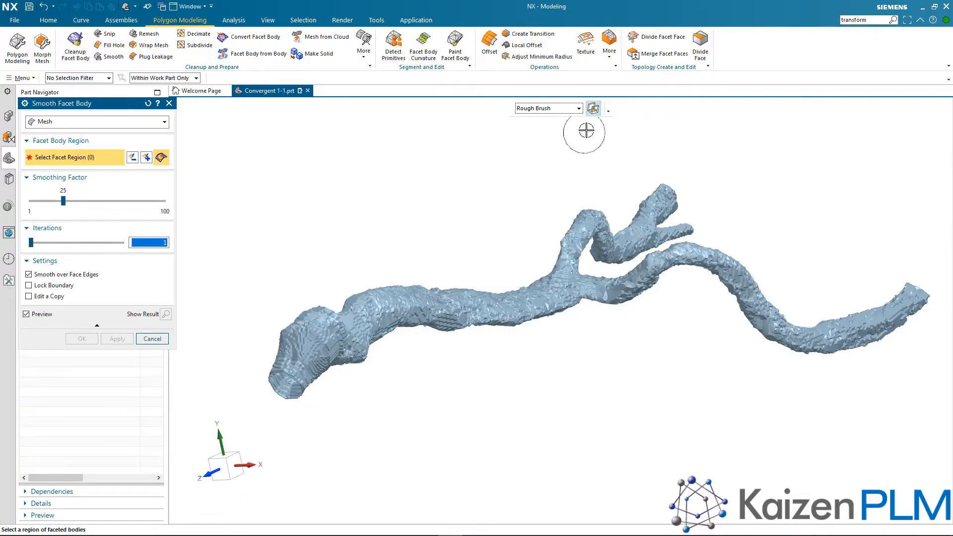
{"action": "left_click", "coordinate": [579, 108]}
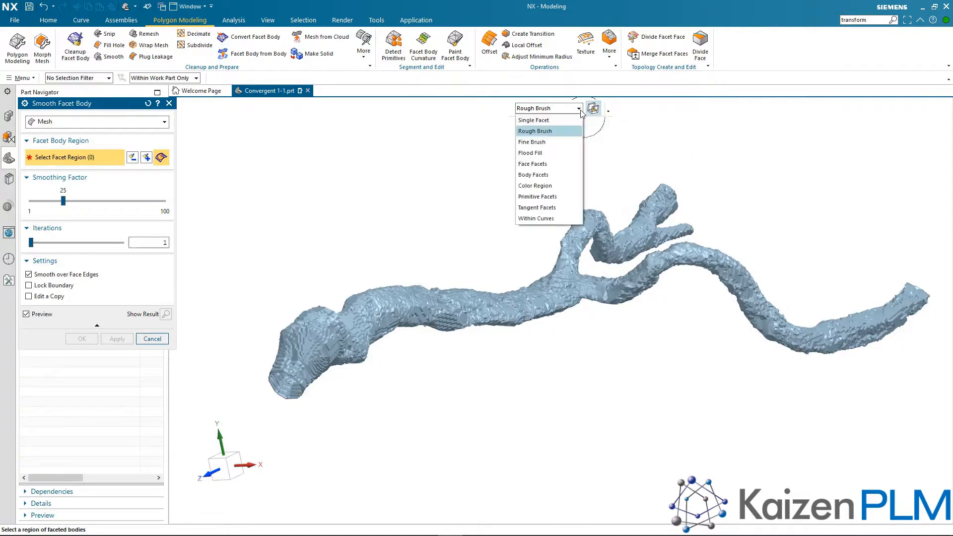
{"action": "left_click", "coordinate": [540, 176]}
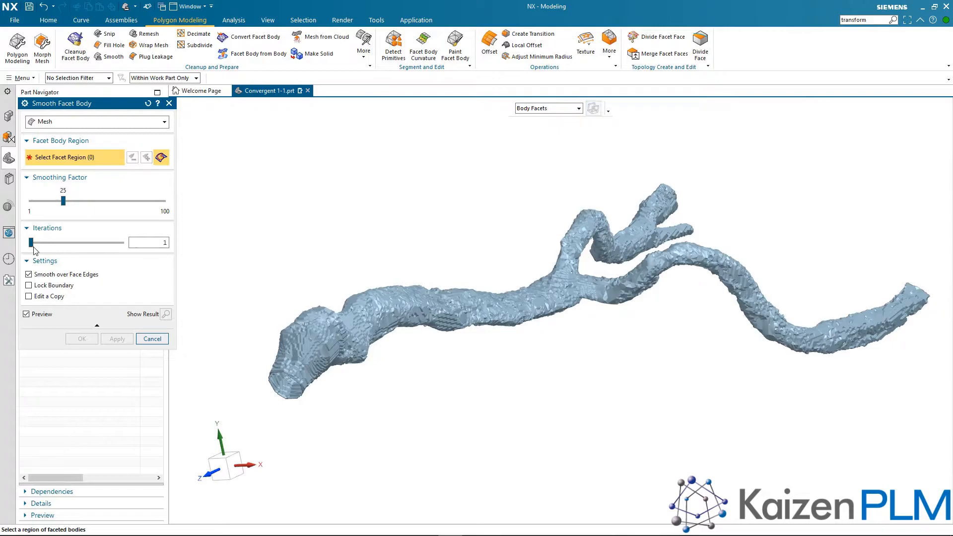
{"action": "left_click_drag", "start_coordinate": [33, 247], "coordinate": [41, 247]}
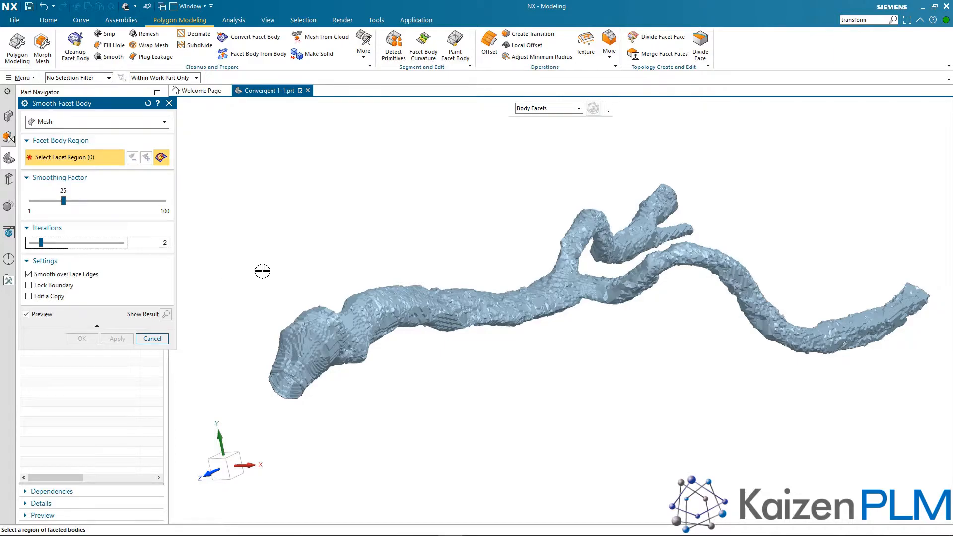
{"action": "left_click", "coordinate": [365, 309]}
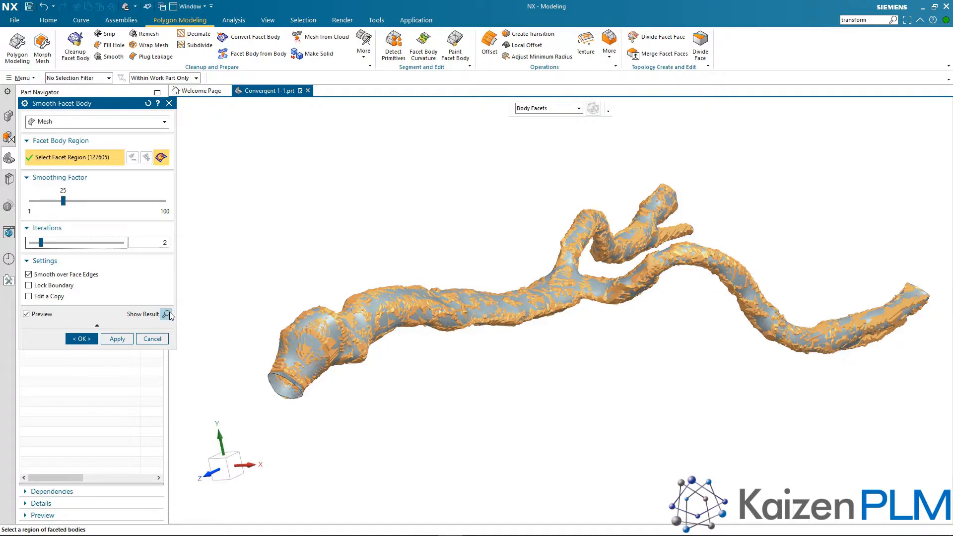
{"action": "left_click", "coordinate": [167, 315]}
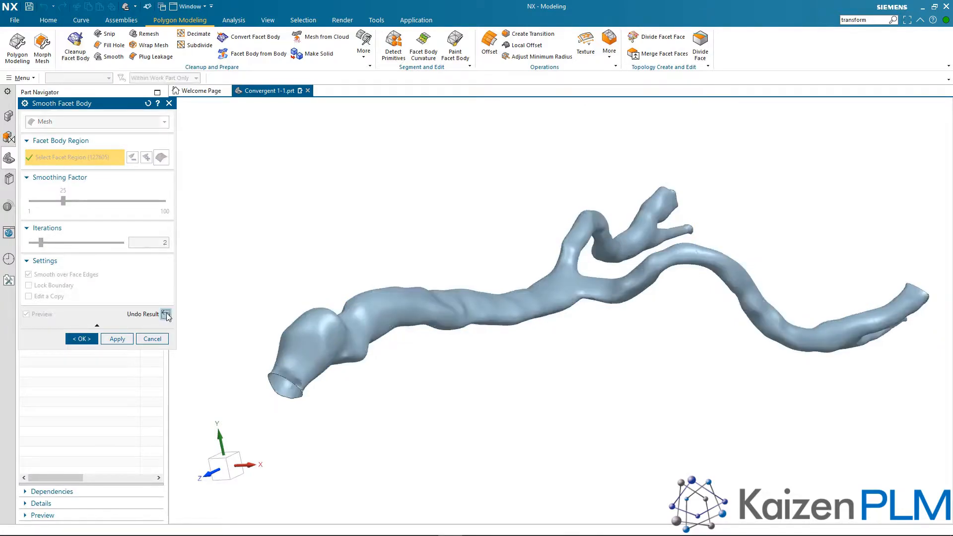
{"action": "left_click", "coordinate": [82, 339]}
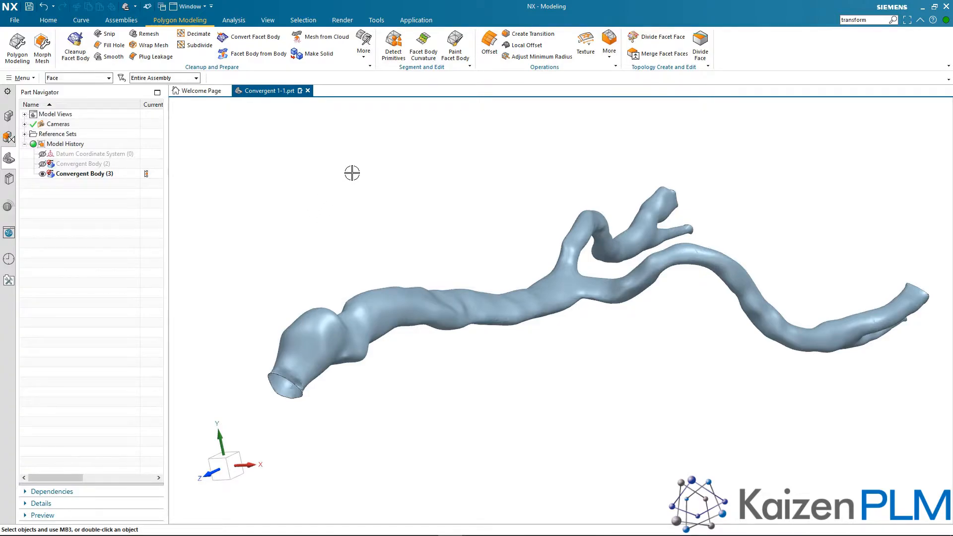
Step: Display the facet edges and examine the triangle layout on the smoothed vessel trunk
{"action": "left_click", "coordinate": [268, 20]}
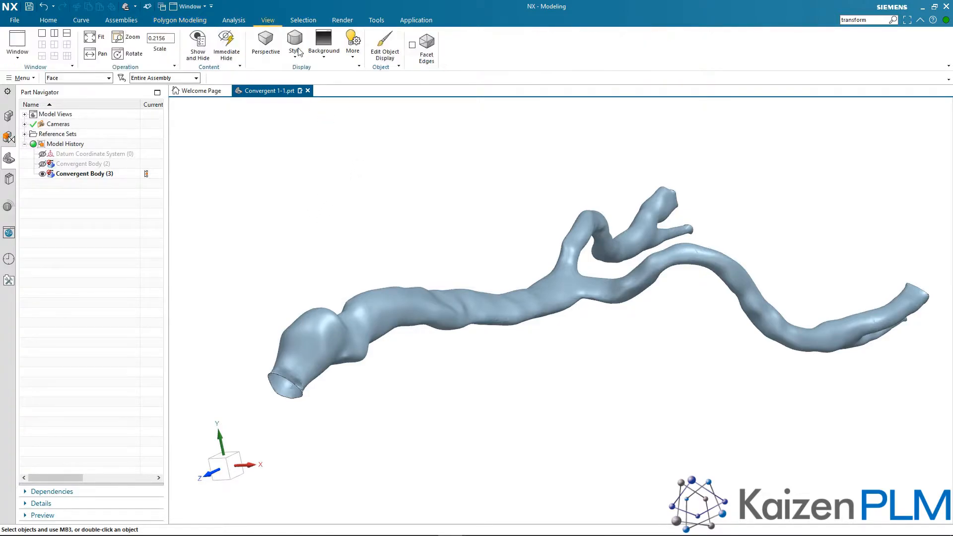
{"action": "left_click", "coordinate": [419, 47]}
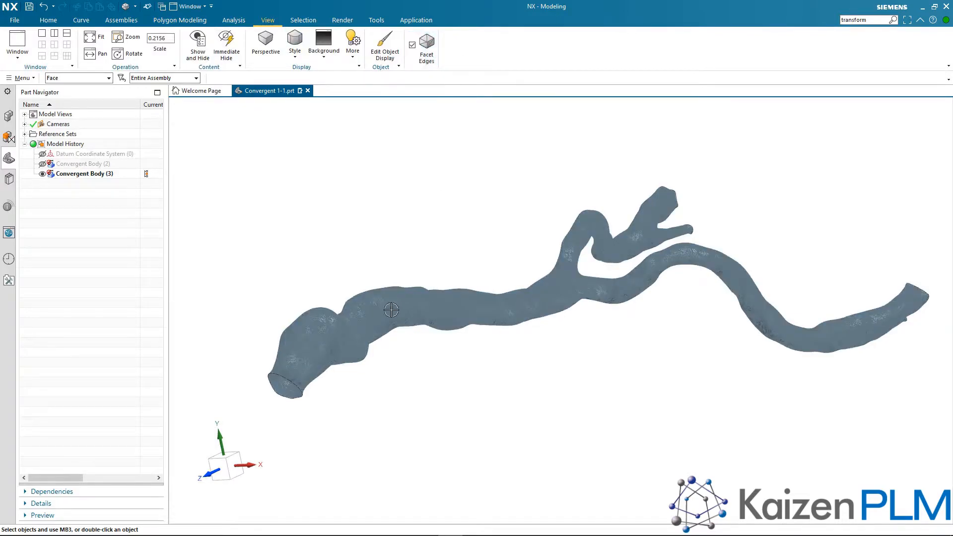
{"action": "scroll", "coordinate": [391, 310], "scroll_direction": "up", "scroll_amount": 6}
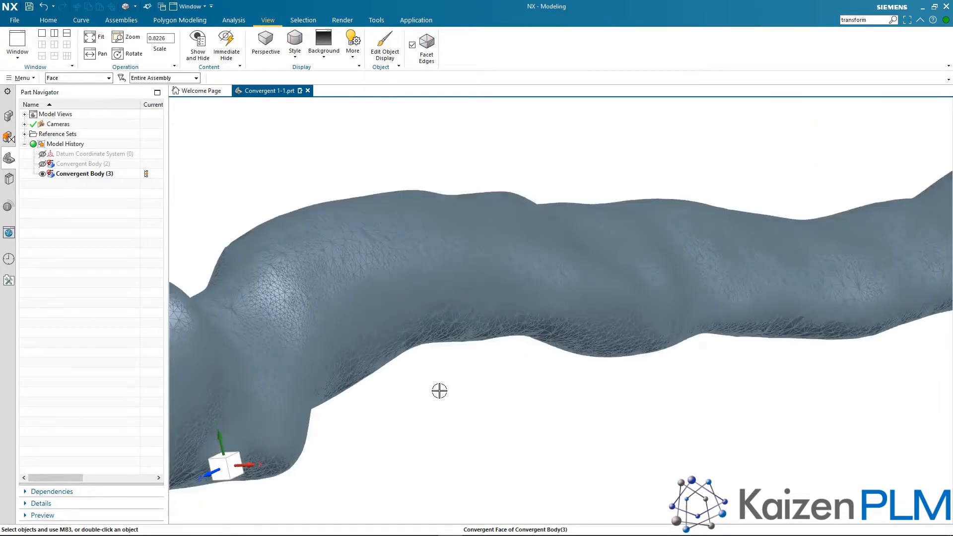
{"action": "scroll", "coordinate": [439, 389], "scroll_direction": "up", "scroll_amount": 1}
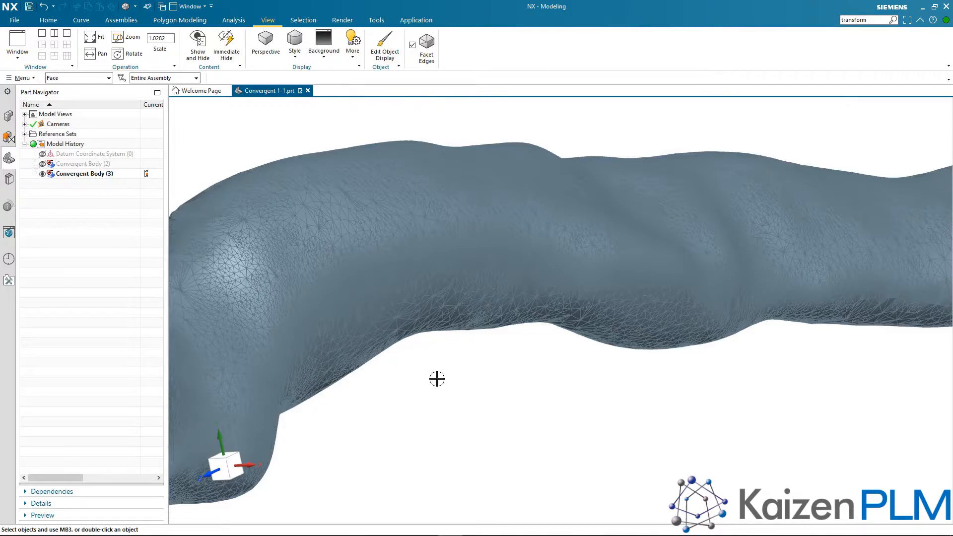
{"action": "scroll", "coordinate": [437, 379], "scroll_direction": "down", "scroll_amount": 5}
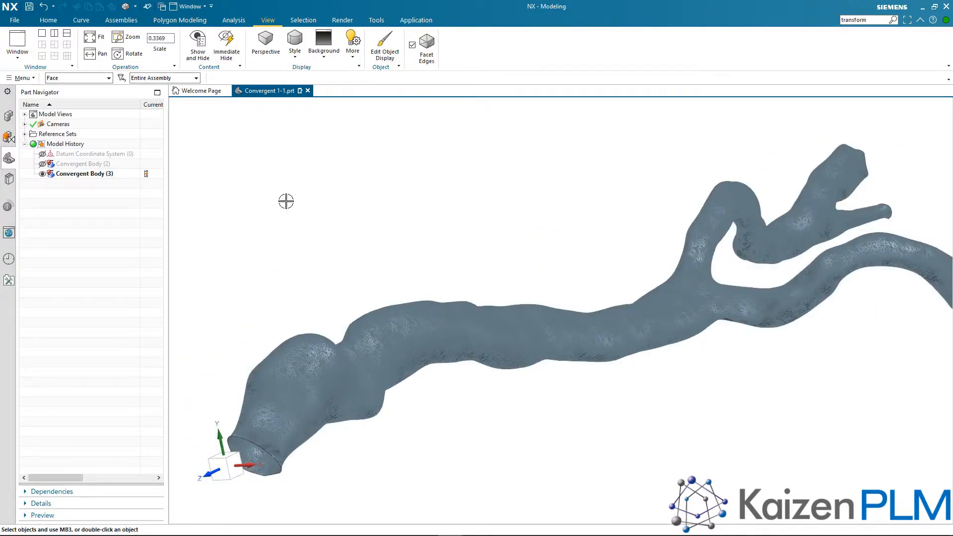
Step: Remesh the entire facet body in Constant mode with a 4 mm average size, hard-locking sharp edges at a 30-degree threshold
{"action": "left_click", "coordinate": [181, 24]}
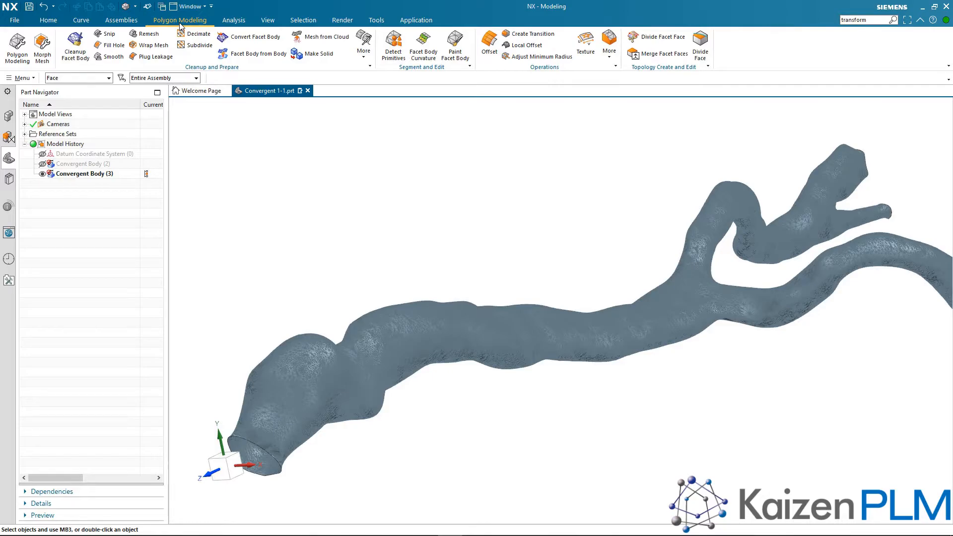
{"action": "left_click", "coordinate": [146, 33]}
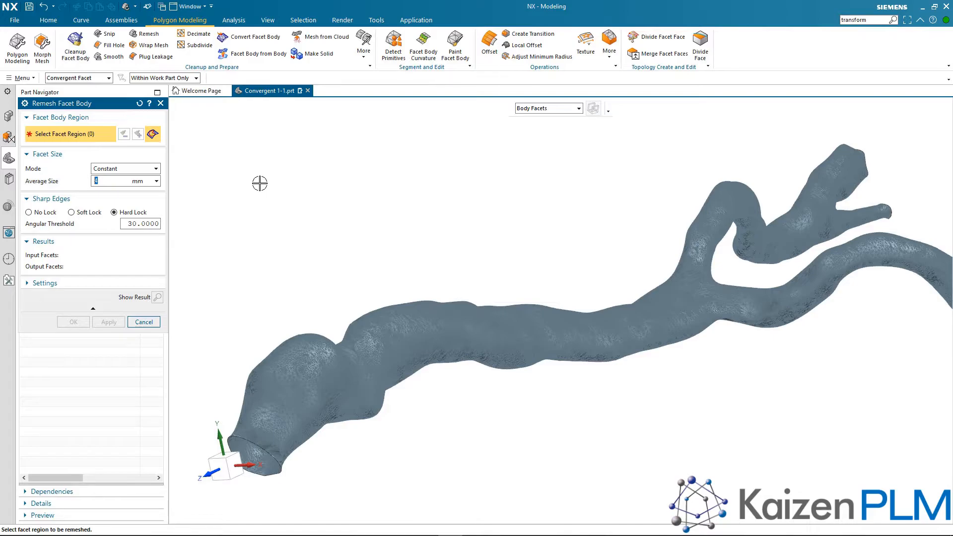
{"action": "left_click", "coordinate": [382, 330]}
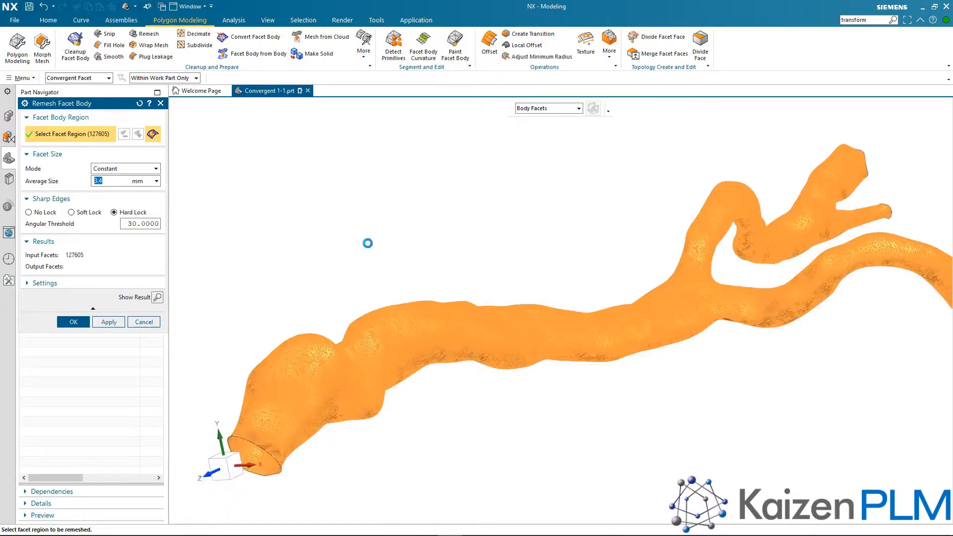
{"action": "double_click", "coordinate": [112, 184]}
{"action": "type", "text": "4"}
{"action": "left_click", "coordinate": [82, 326]}
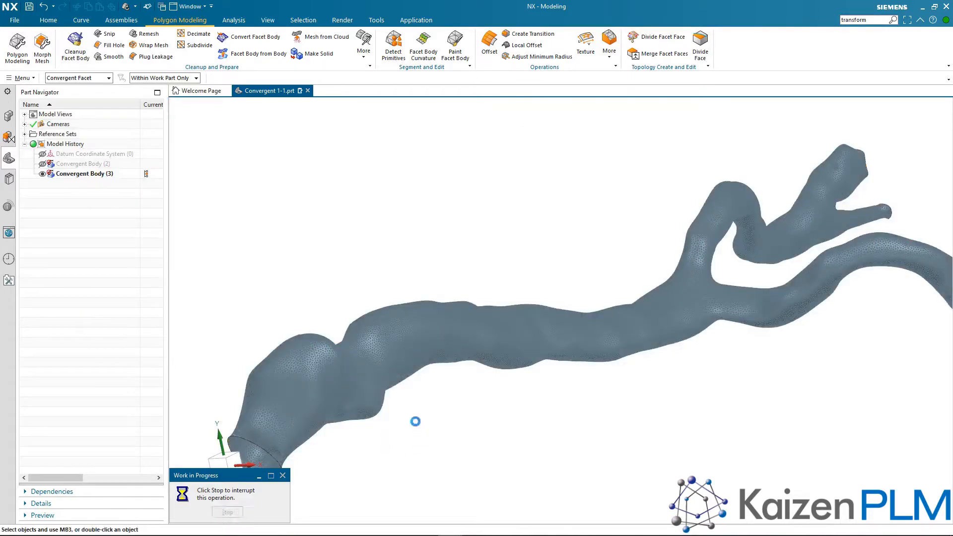
Step: Examine the remeshed triangles up close along the trunk and turn off the facet edge display
{"action": "scroll", "coordinate": [427, 397], "scroll_direction": "up", "scroll_amount": 5}
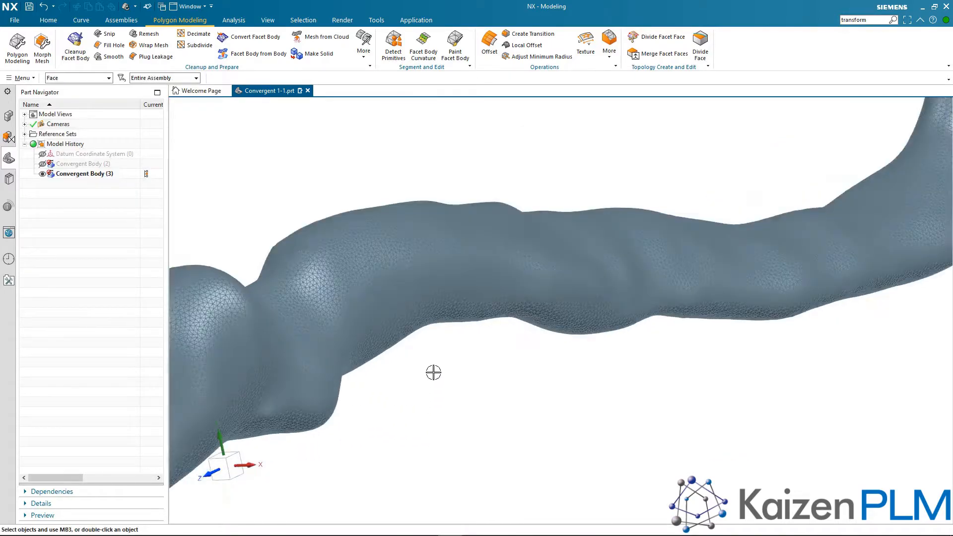
{"action": "scroll", "coordinate": [435, 363], "scroll_direction": "up", "scroll_amount": 2}
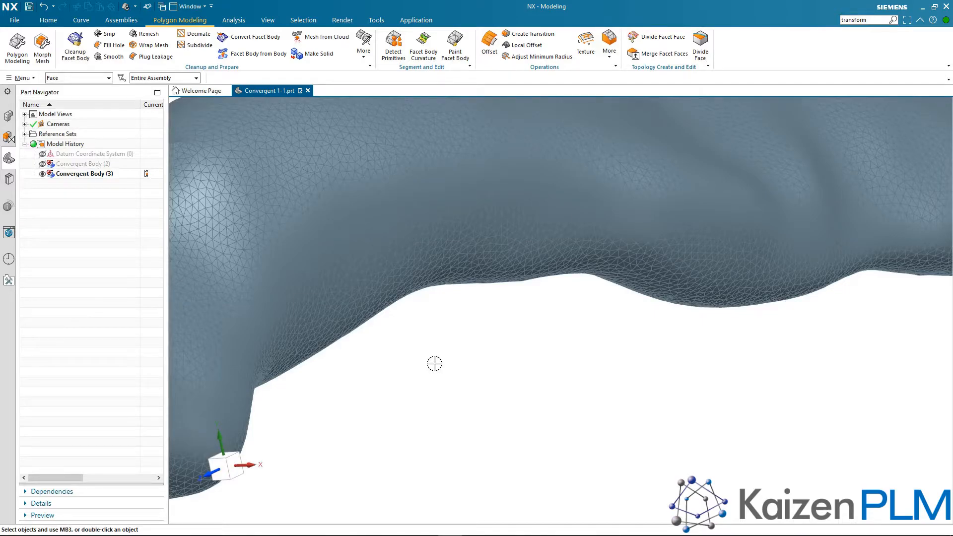
{"action": "scroll", "coordinate": [435, 364], "scroll_direction": "down", "scroll_amount": 5}
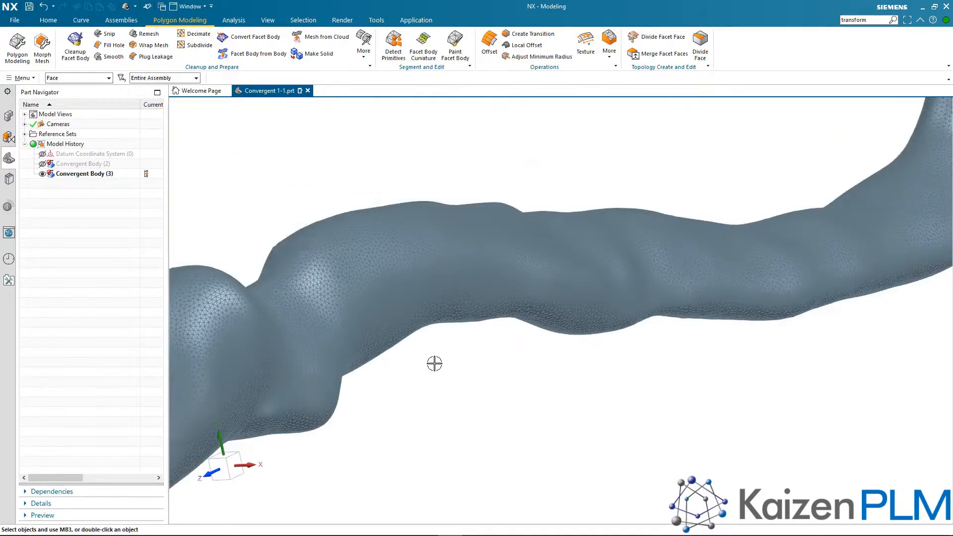
{"action": "scroll", "coordinate": [447, 400], "scroll_direction": "down", "scroll_amount": 1}
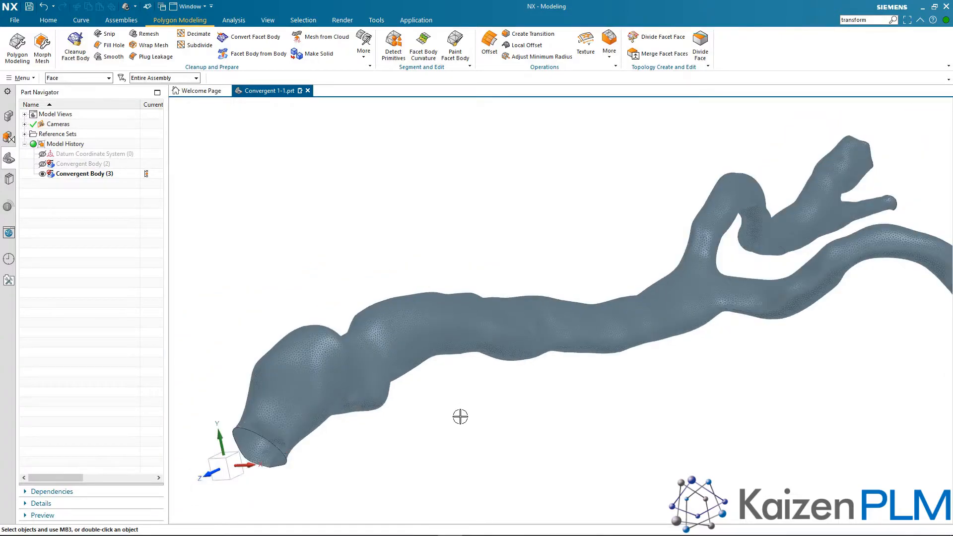
{"action": "scroll", "coordinate": [459, 419], "scroll_direction": "down", "scroll_amount": 2}
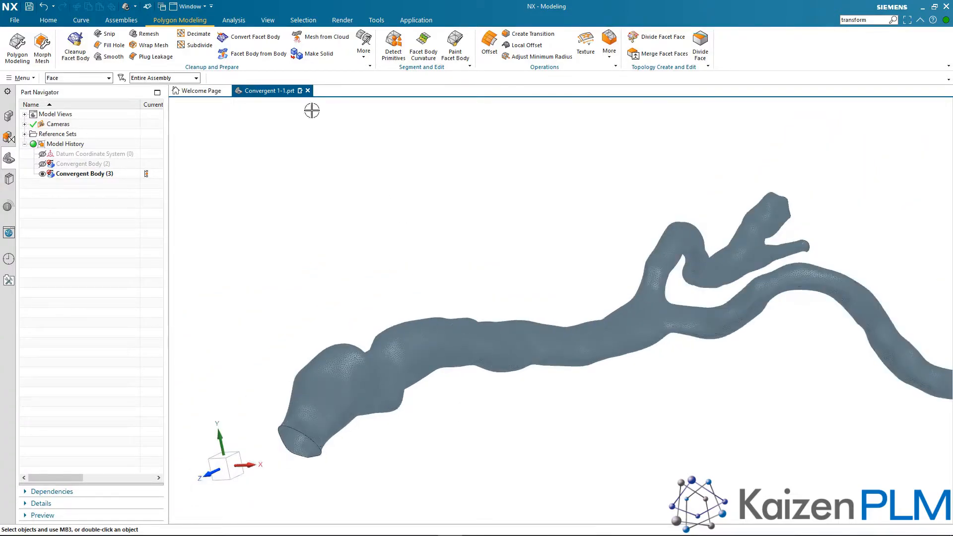
{"action": "left_click", "coordinate": [271, 22]}
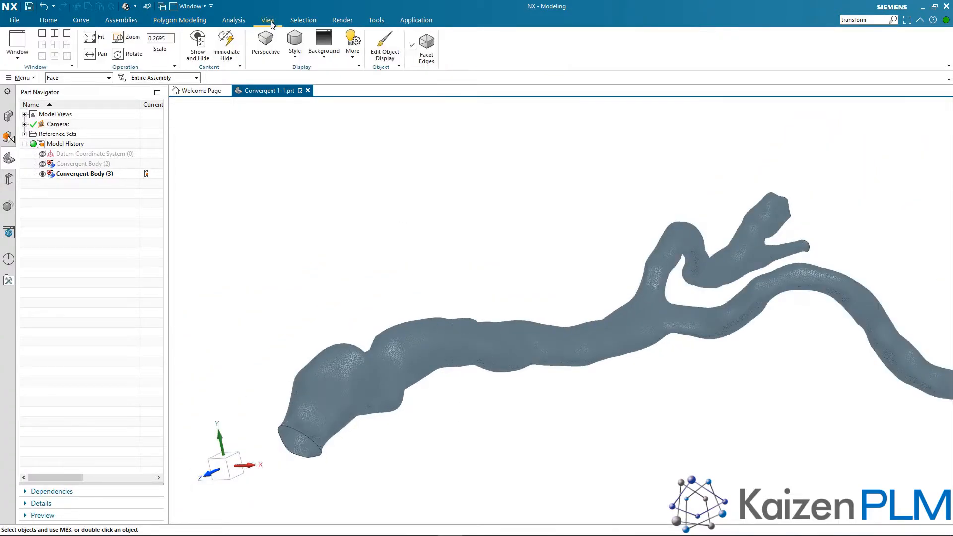
{"action": "left_click", "coordinate": [418, 49]}
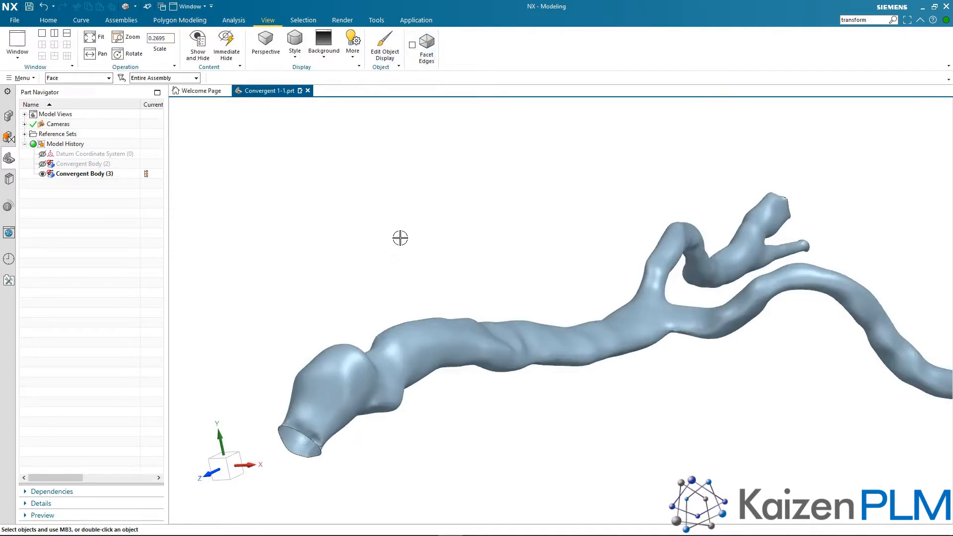
Step: Smooth the small blemishes on the trunk using a Rough Brush facet selection, smoothing factor 25 and 2 iterations
{"action": "middle_click_drag", "start_coordinate": [393, 245], "coordinate": [378, 272]}
{"action": "scroll", "coordinate": [347, 432], "scroll_direction": "up", "scroll_amount": 5}
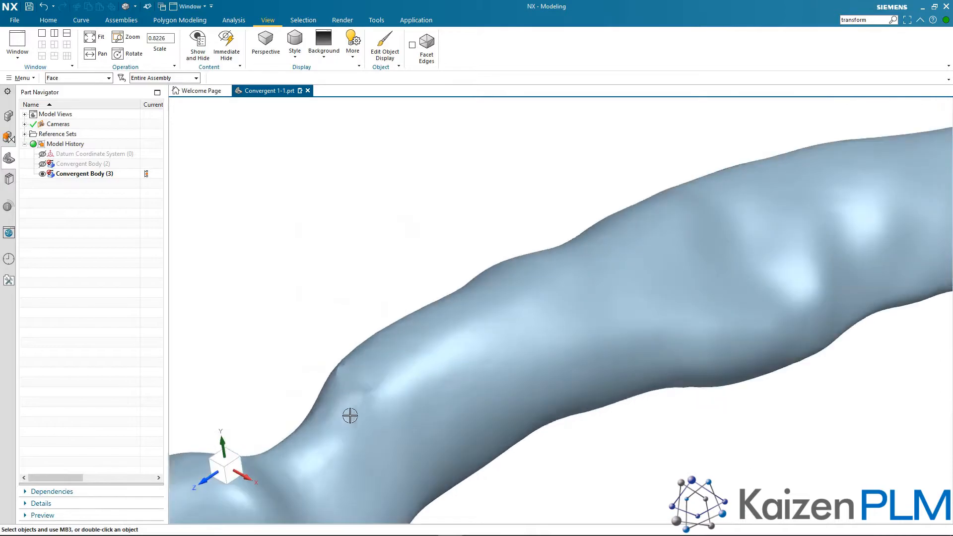
{"action": "middle_click_drag", "start_coordinate": [356, 390], "coordinate": [366, 411]}
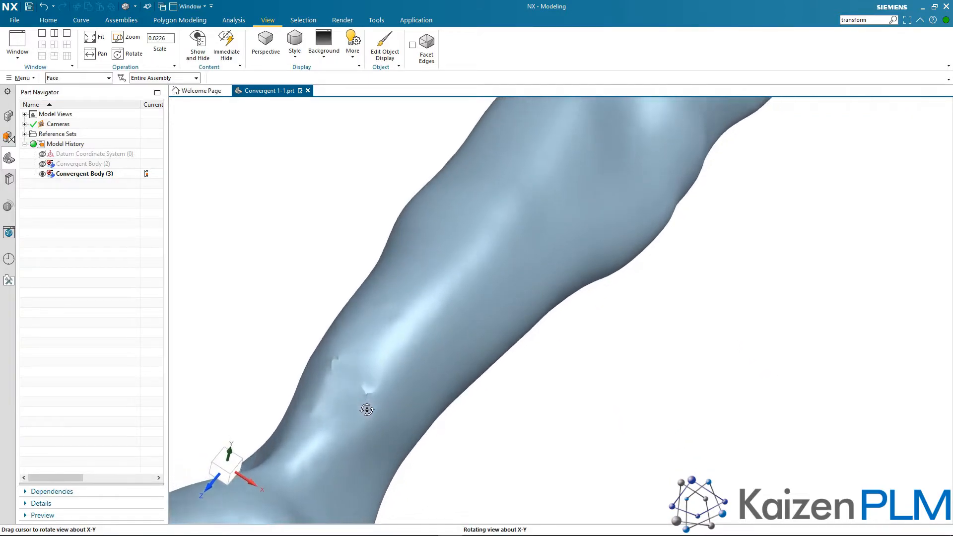
{"action": "left_click", "coordinate": [195, 22]}
{"action": "left_click", "coordinate": [111, 56]}
{"action": "left_click", "coordinate": [551, 108]}
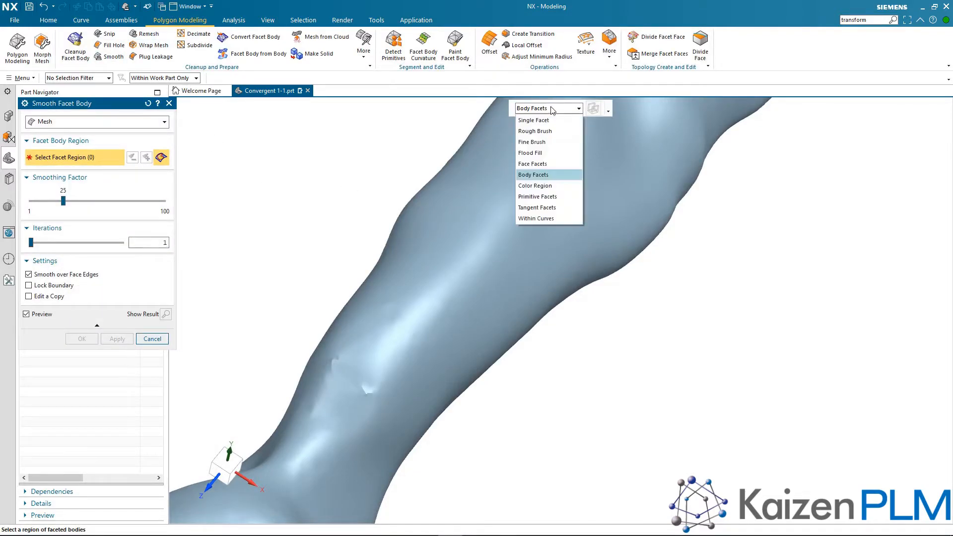
{"action": "left_click", "coordinate": [535, 131]}
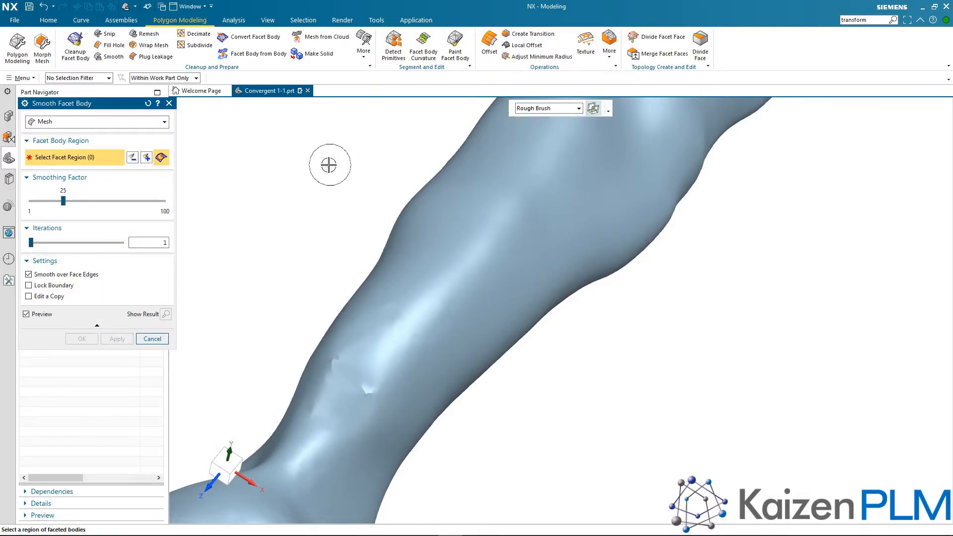
{"action": "left_click_drag", "start_coordinate": [31, 243], "coordinate": [42, 244]}
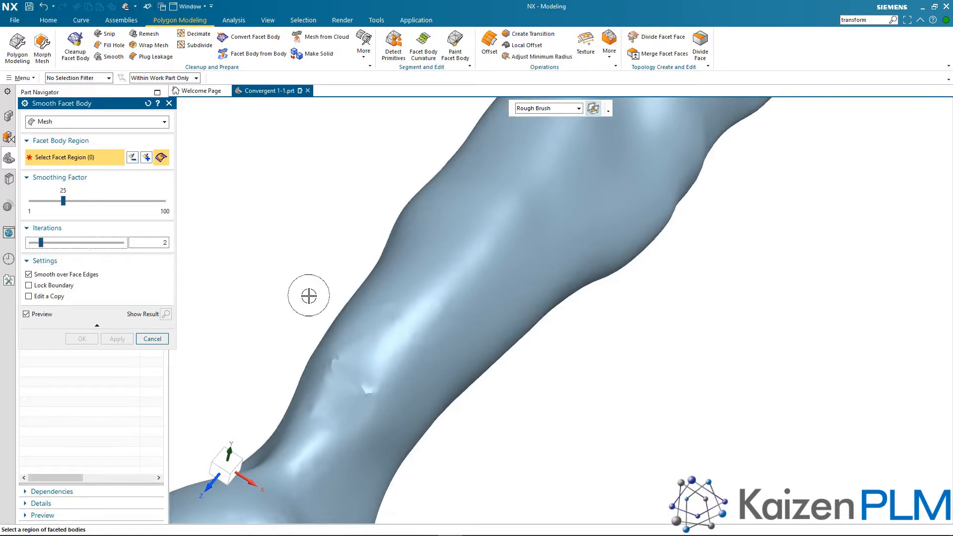
{"action": "mouse_move", "coordinate": [374, 333]}
{"action": "left_mouse_down"}
{"action": "mouse_move", "coordinate": [335, 367]}
{"action": "mouse_move", "coordinate": [312, 456]}
{"action": "mouse_move", "coordinate": [430, 301]}
{"action": "left_mouse_up"}
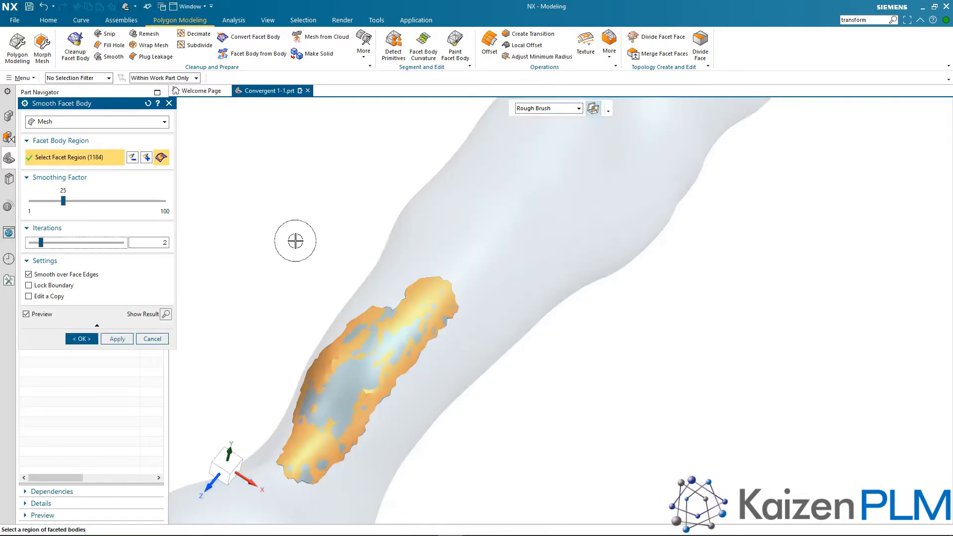
{"action": "left_click", "coordinate": [166, 315]}
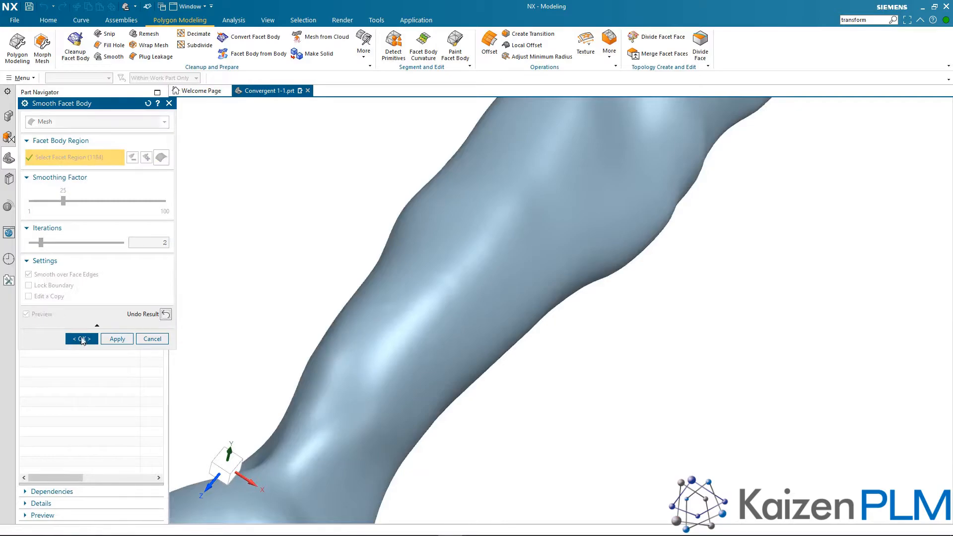
{"action": "left_click", "coordinate": [81, 339]}
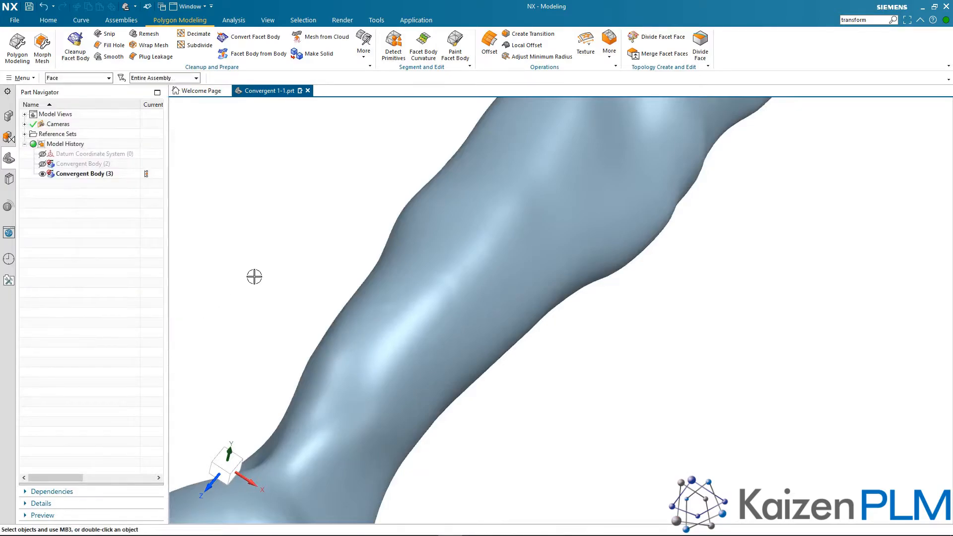
Step: Show the datum coordinate system together with the complete smoothed vessel body
{"action": "scroll", "coordinate": [260, 271], "scroll_direction": "down", "scroll_amount": 5}
{"action": "scroll", "coordinate": [491, 367], "scroll_direction": "down", "scroll_amount": 2}
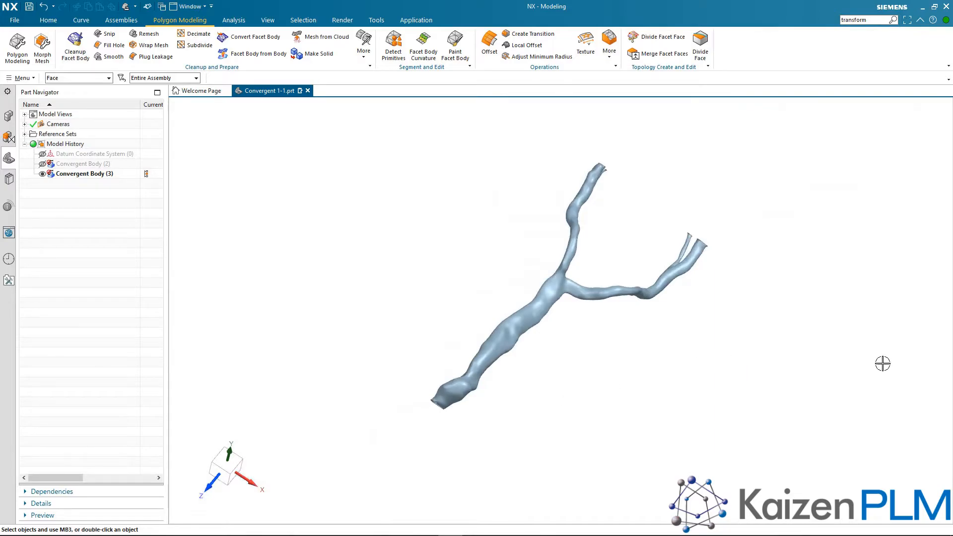
{"action": "middle_click_drag", "start_coordinate": [457, 291], "coordinate": [452, 255]}
{"action": "scroll", "coordinate": [323, 168], "scroll_direction": "up", "scroll_amount": 3}
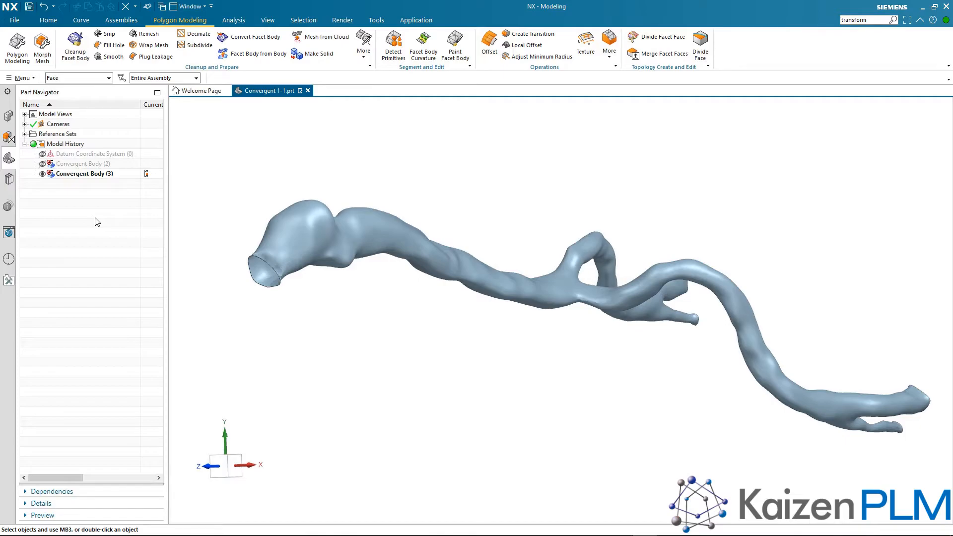
{"action": "left_click", "coordinate": [43, 154]}
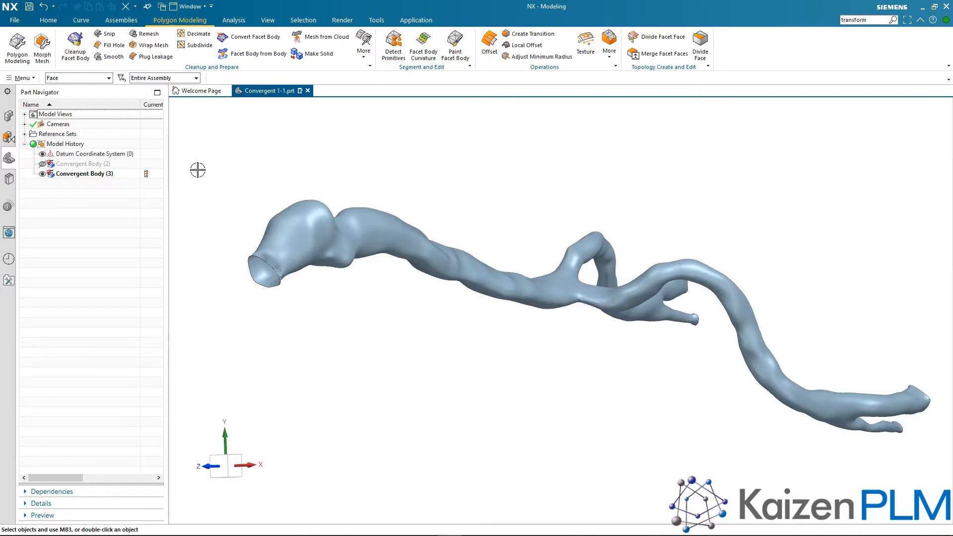
{"action": "key", "text": "ctrl+f"}
{"action": "middle_click_drag", "start_coordinate": [323, 330], "coordinate": [327, 340]}
{"action": "left_click", "coordinate": [48, 20]}
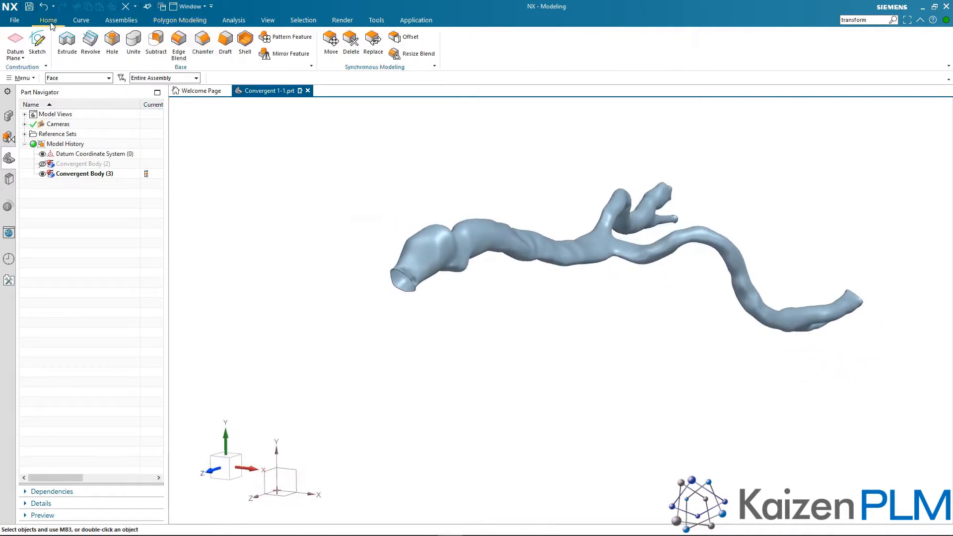
Step: Create a datum plane offset 1010 mm from the XY plane, resized to 920 mm high so it crosses the trunk near its open end
{"action": "left_click", "coordinate": [20, 40]}
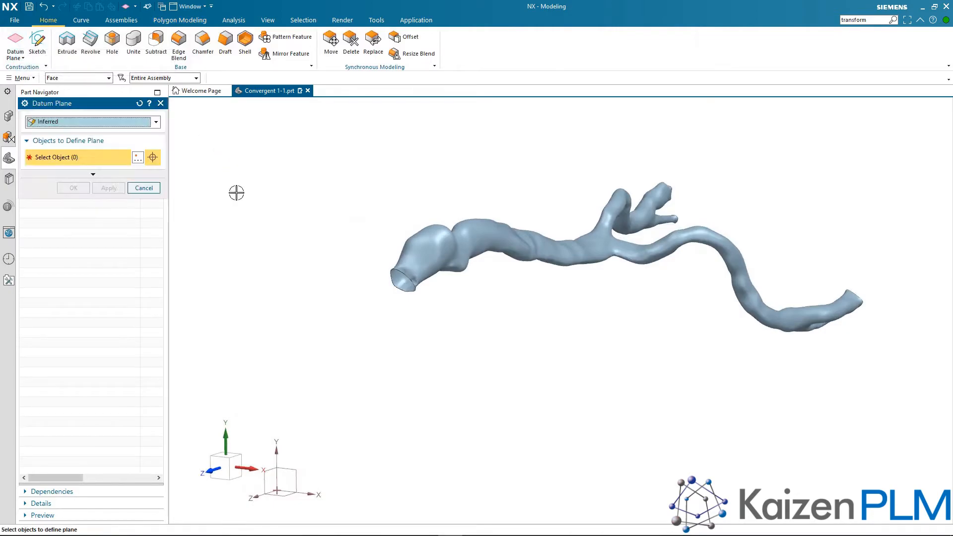
{"action": "left_click", "coordinate": [295, 468]}
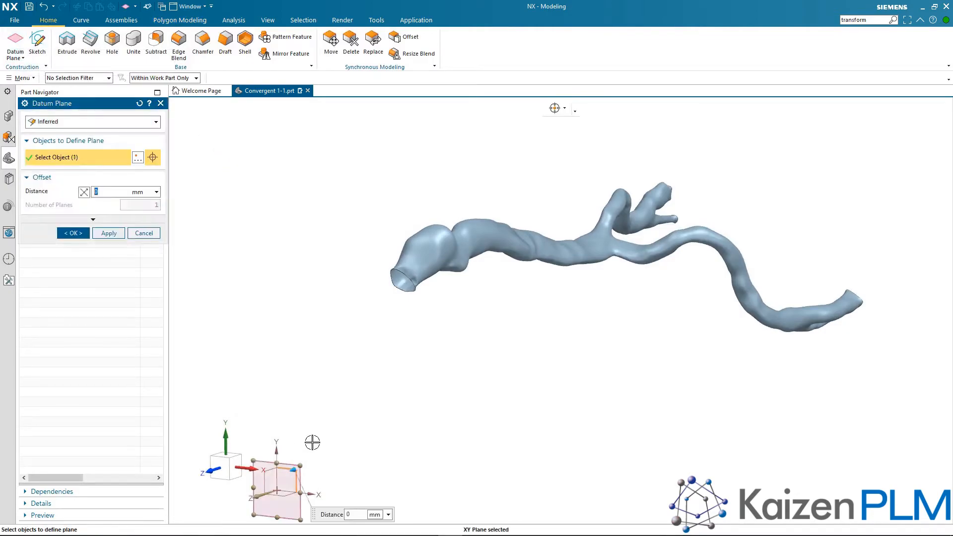
{"action": "left_click_drag", "start_coordinate": [295, 469], "coordinate": [519, 423]}
{"action": "left_click_drag", "start_coordinate": [465, 402], "coordinate": [494, 138]}
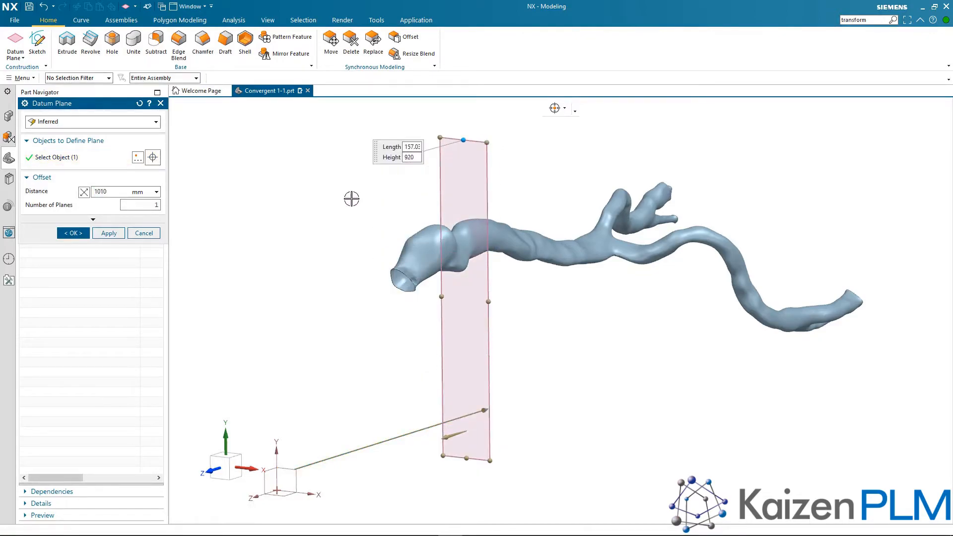
{"action": "left_click", "coordinate": [110, 235]}
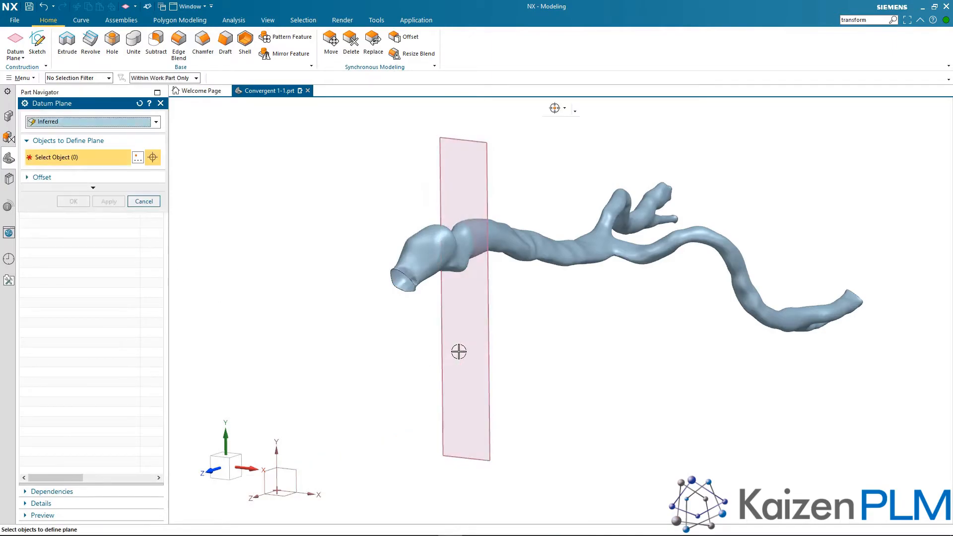
Step: Create a second datum plane offset 630 mm from the first one, cutting the trunk just before the branching
{"action": "left_click", "coordinate": [489, 338]}
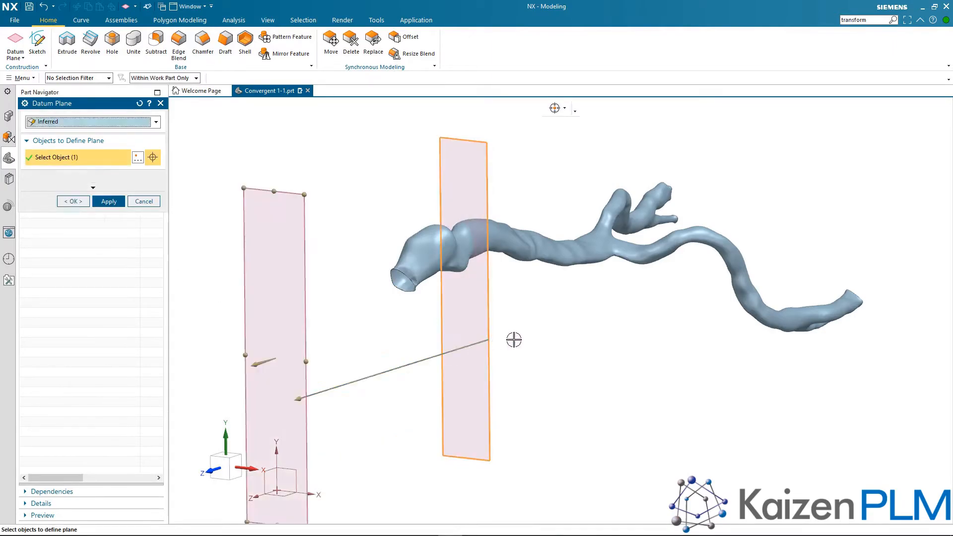
{"action": "double_click", "coordinate": [300, 398]}
{"action": "middle_click_drag", "start_coordinate": [795, 309], "coordinate": [601, 379]}
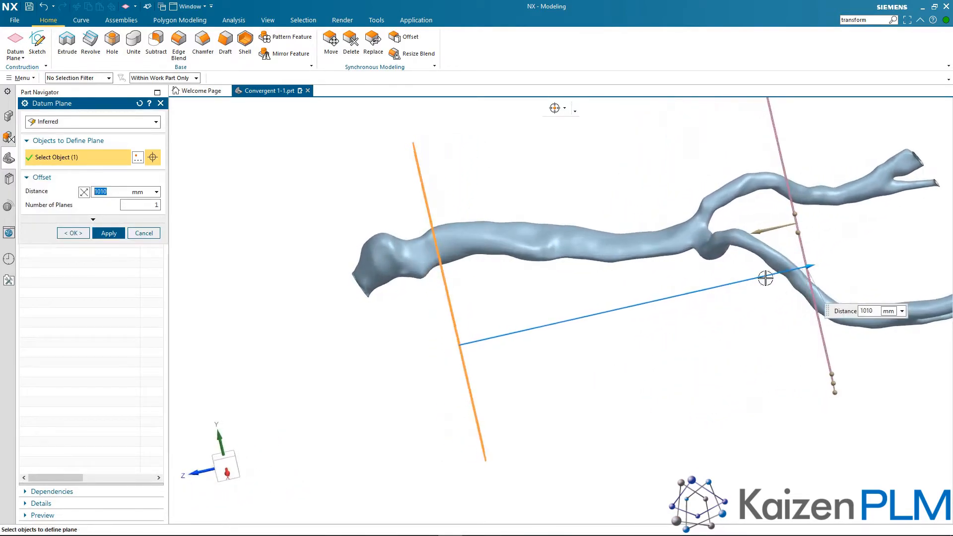
{"action": "left_click_drag", "start_coordinate": [809, 266], "coordinate": [679, 309]}
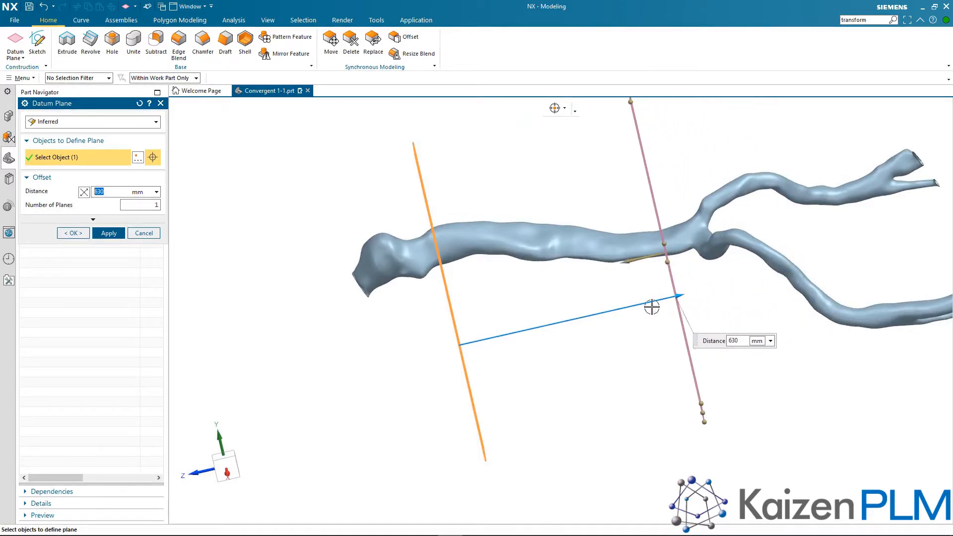
{"action": "left_click", "coordinate": [73, 233]}
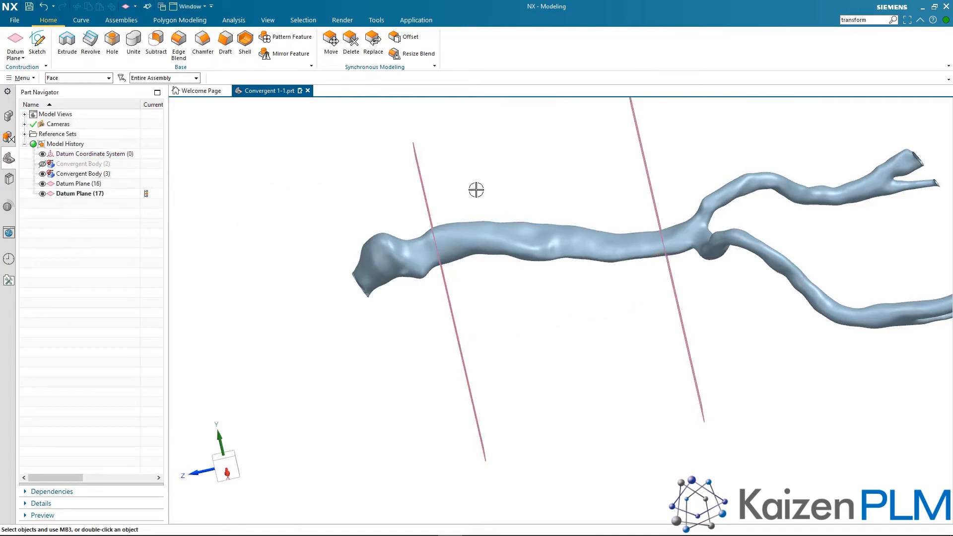
Step: Divide the vessel's convergent face with both datum planes, projecting normal to face
{"action": "scroll", "coordinate": [518, 171], "scroll_direction": "down", "scroll_amount": 3}
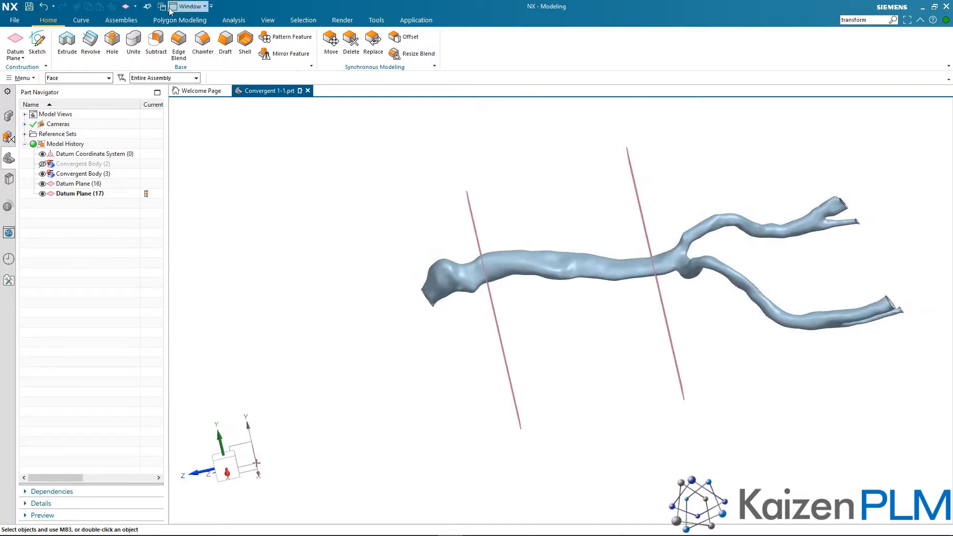
{"action": "left_click", "coordinate": [160, 20]}
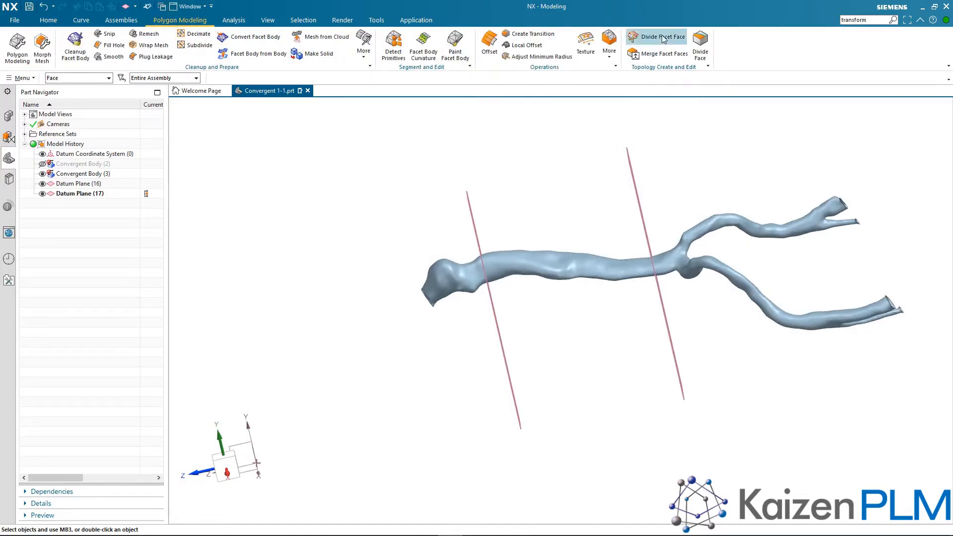
{"action": "left_click", "coordinate": [699, 46]}
{"action": "left_click", "coordinate": [517, 256]}
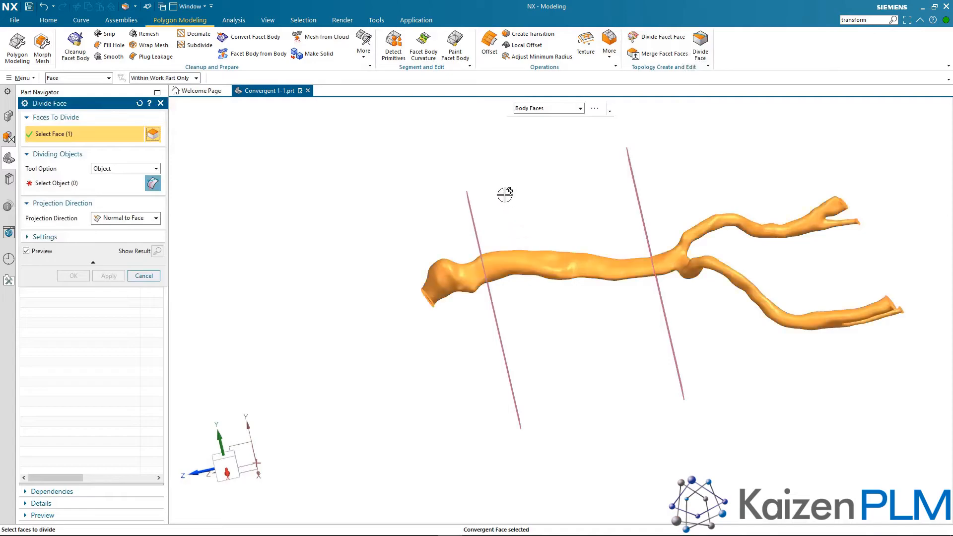
{"action": "left_click", "coordinate": [474, 199]}
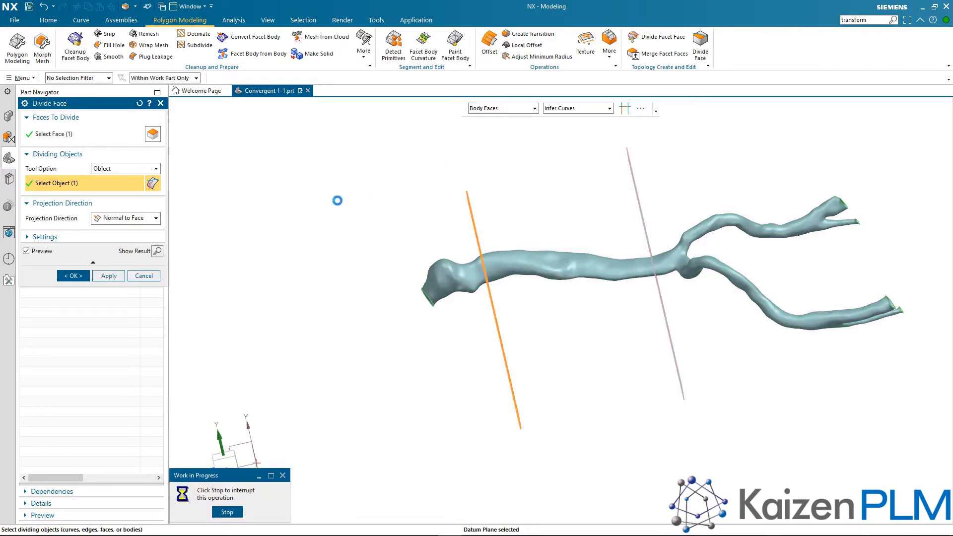
{"action": "left_click", "coordinate": [73, 276]}
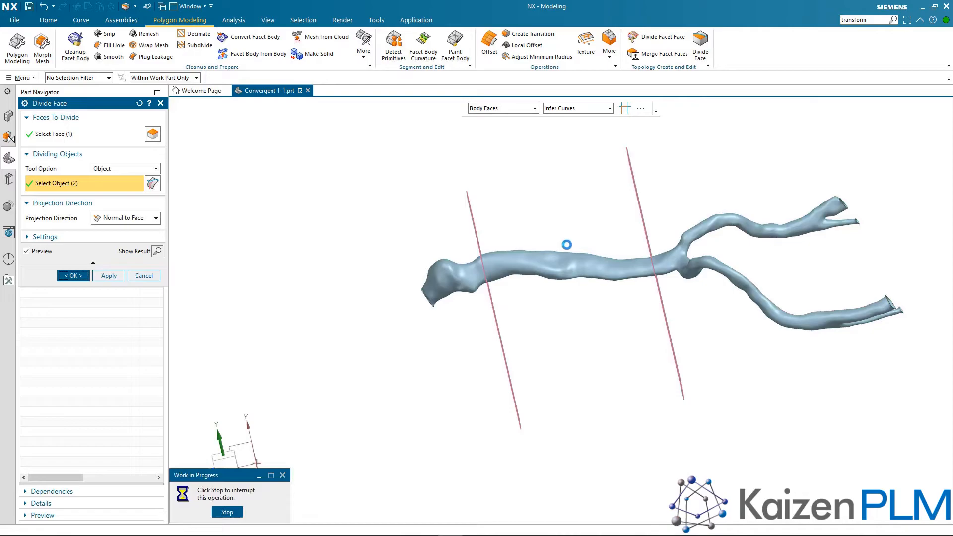
Step: Apply a 5 mm Local Offset to the trunk section between the two dividing edges, using Flood Fill, no transition and Edit a Copy
{"action": "scroll", "coordinate": [570, 237], "scroll_direction": "up", "scroll_amount": 5}
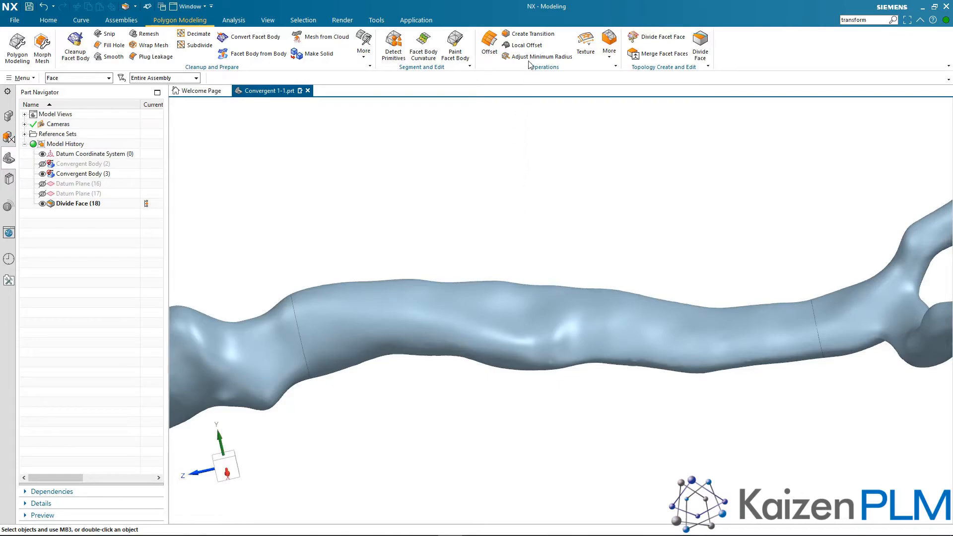
{"action": "left_click", "coordinate": [527, 45]}
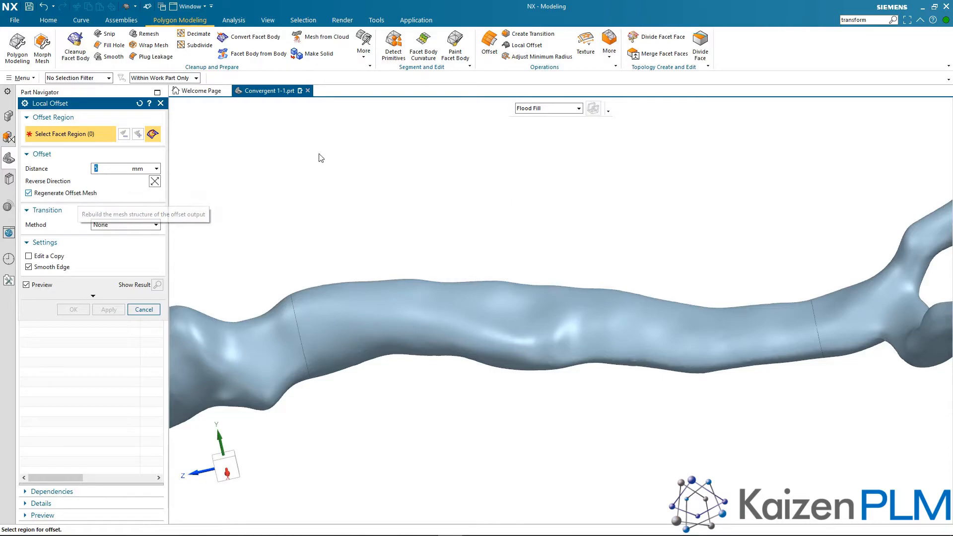
{"action": "left_click", "coordinate": [533, 110]}
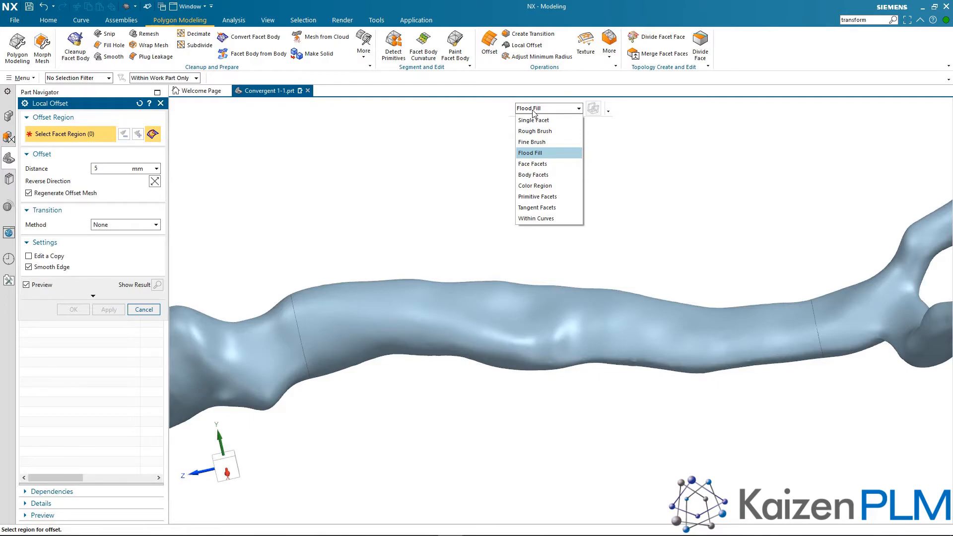
{"action": "left_click", "coordinate": [410, 287]}
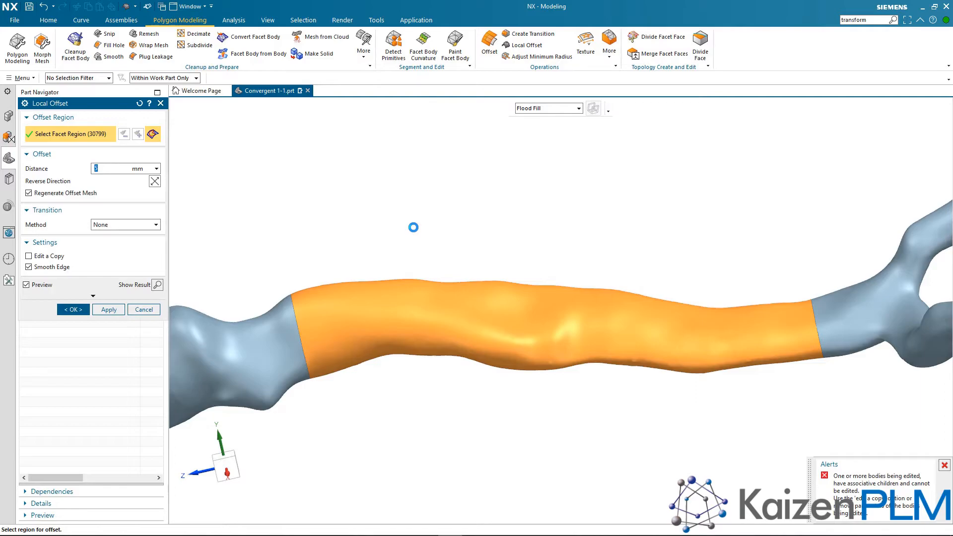
{"action": "left_click", "coordinate": [39, 256]}
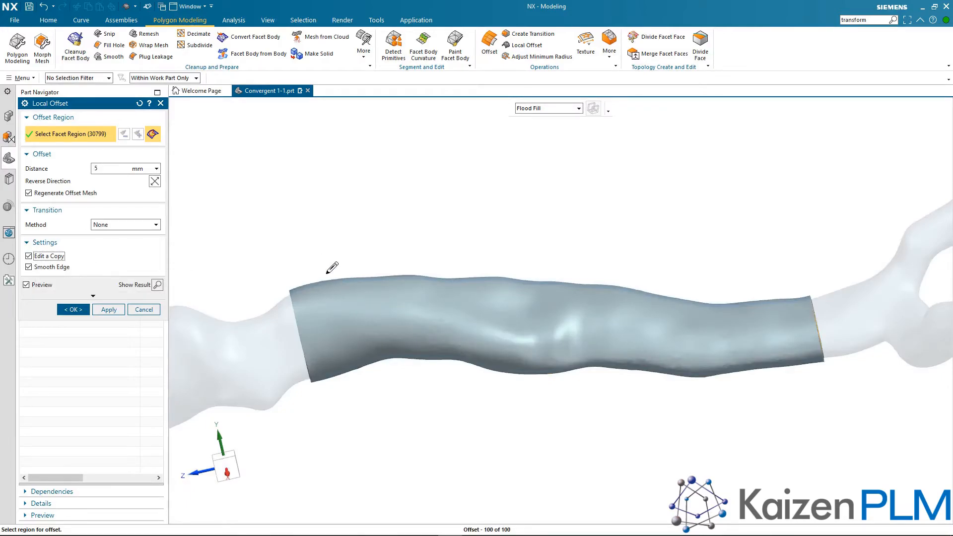
{"action": "middle_click_drag", "start_coordinate": [331, 267], "coordinate": [365, 208]}
{"action": "scroll", "coordinate": [251, 457], "scroll_direction": "up", "scroll_amount": 3}
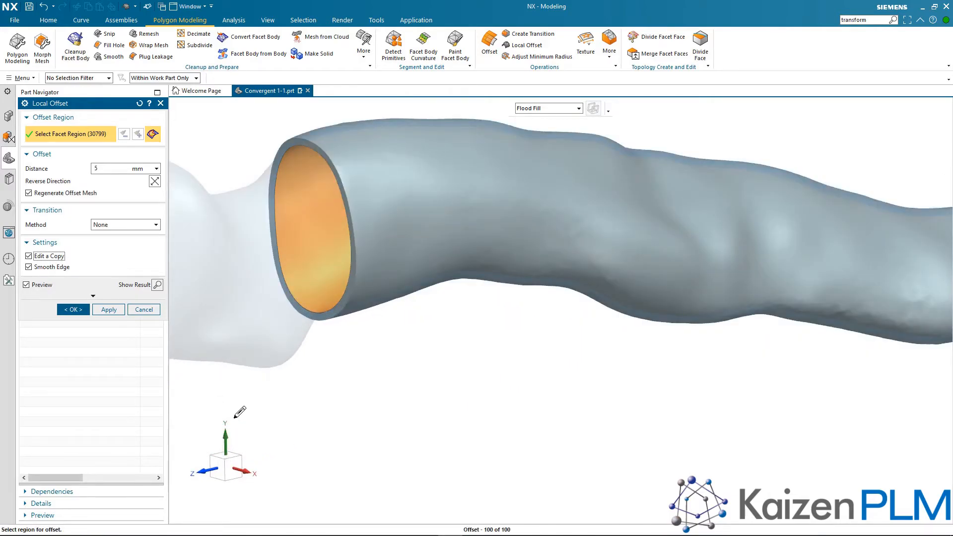
{"action": "left_click", "coordinate": [77, 311]}
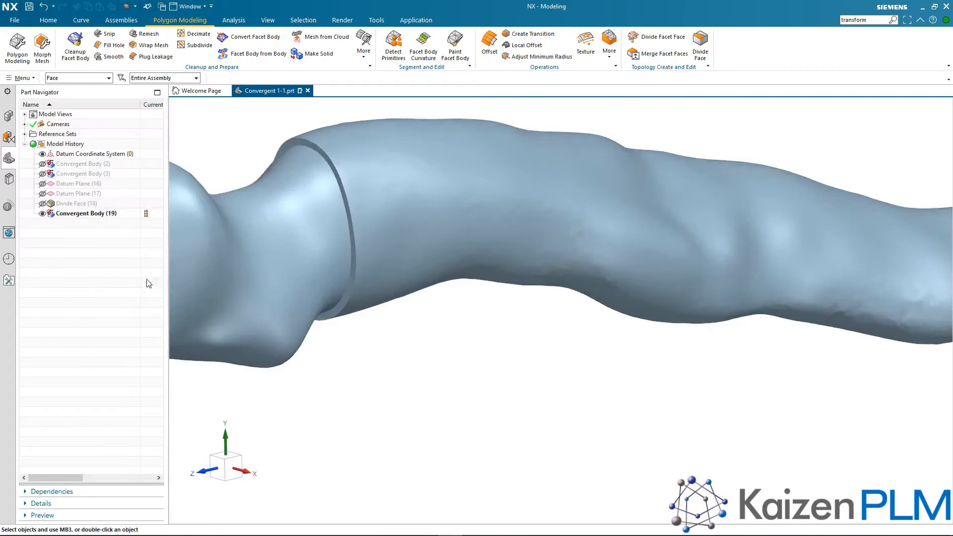
Step: Divide the facet face by region to separate the narrow ring-shaped step at the thickened section's end, with Smooth Edge on
{"action": "scroll", "coordinate": [247, 123], "scroll_direction": "up", "scroll_amount": 5}
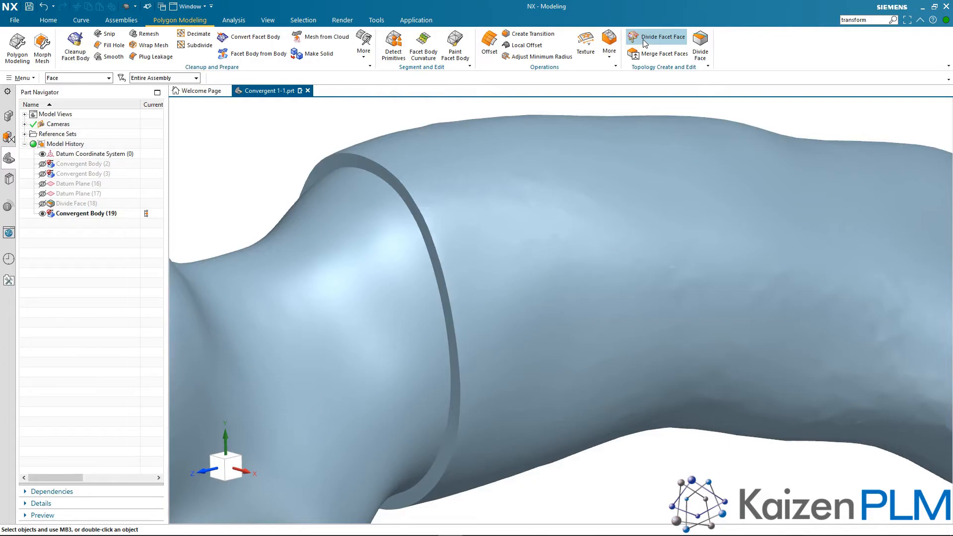
{"action": "left_click", "coordinate": [644, 39]}
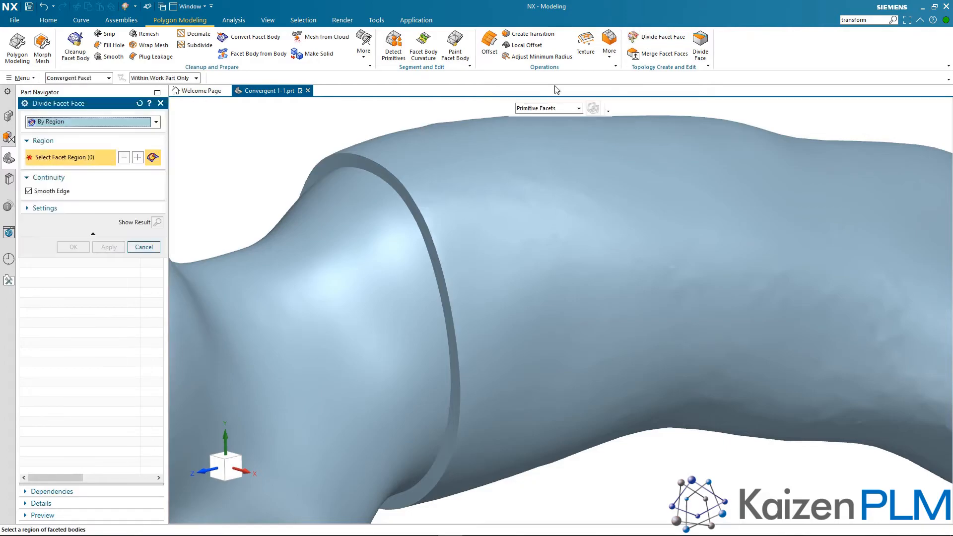
{"action": "left_click", "coordinate": [542, 108]}
{"action": "left_click", "coordinate": [480, 107]}
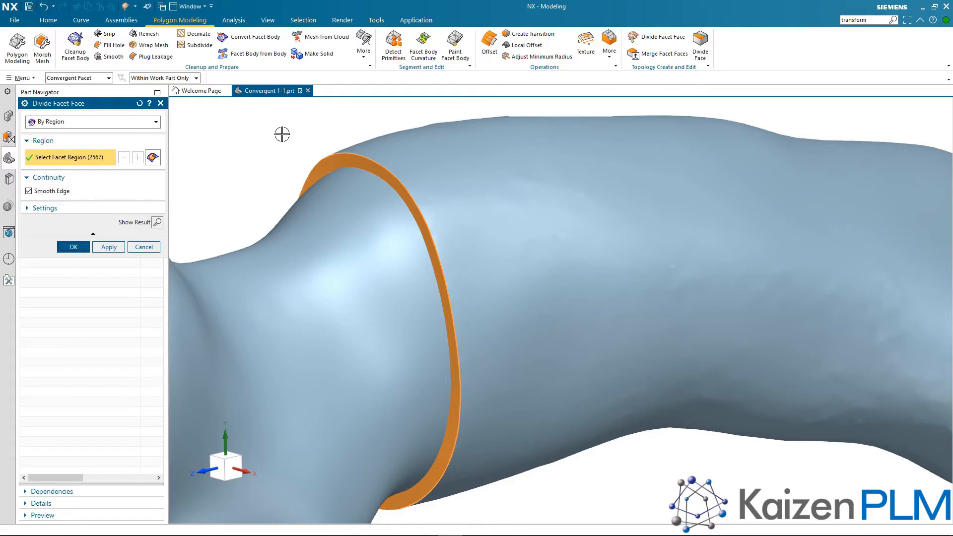
{"action": "middle_click", "coordinate": [282, 134]}
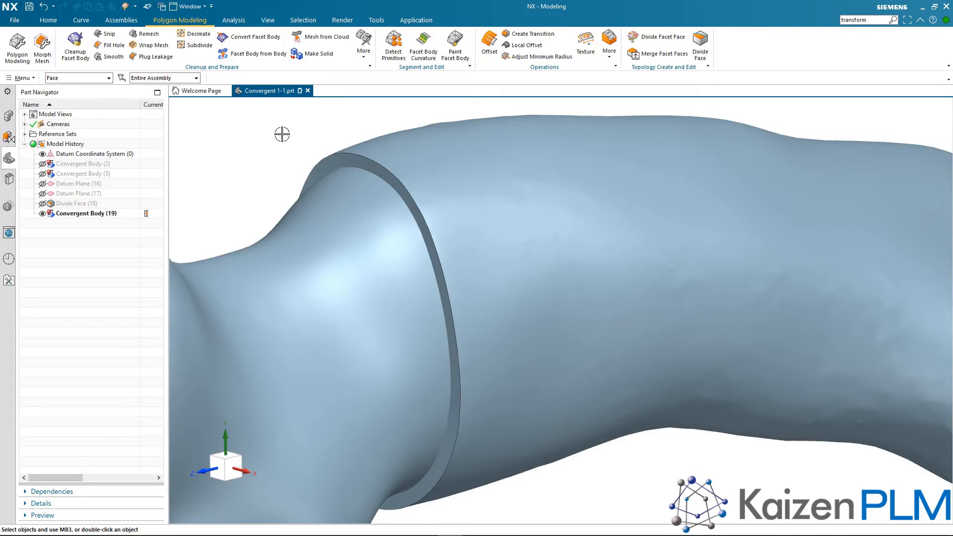
Step: Blend the outer edge of the ring-shaped step with a 2 mm circular, tangent edge blend
{"action": "left_click", "coordinate": [51, 22]}
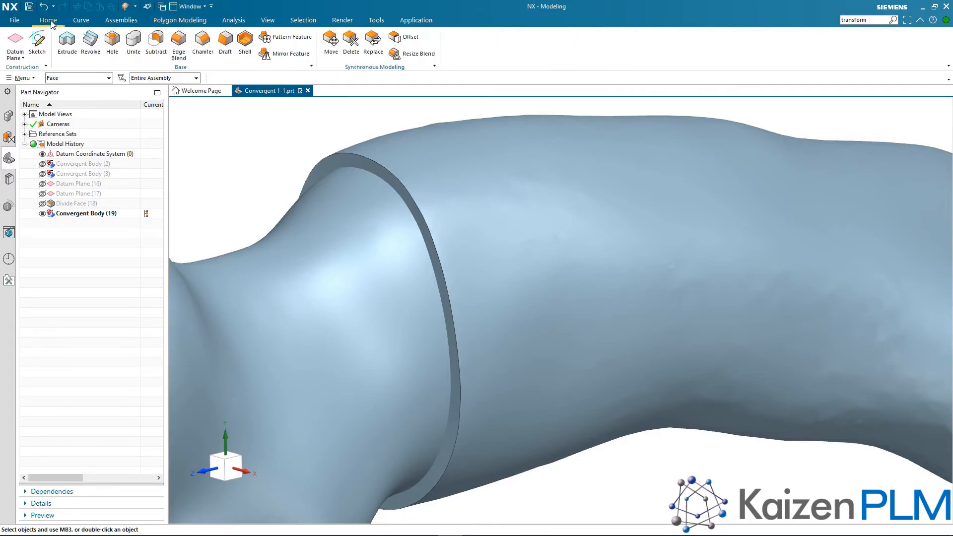
{"action": "left_click", "coordinate": [179, 40]}
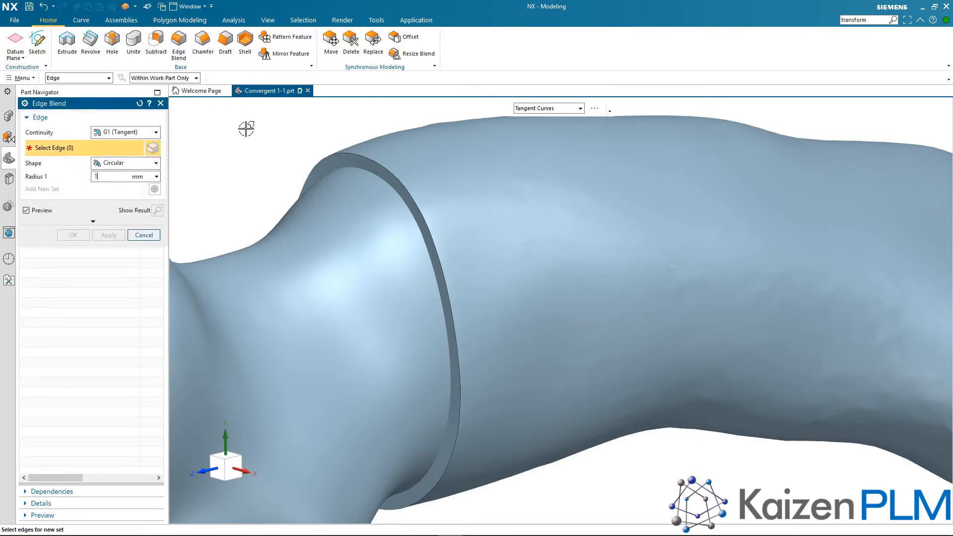
{"action": "left_click", "coordinate": [347, 153]}
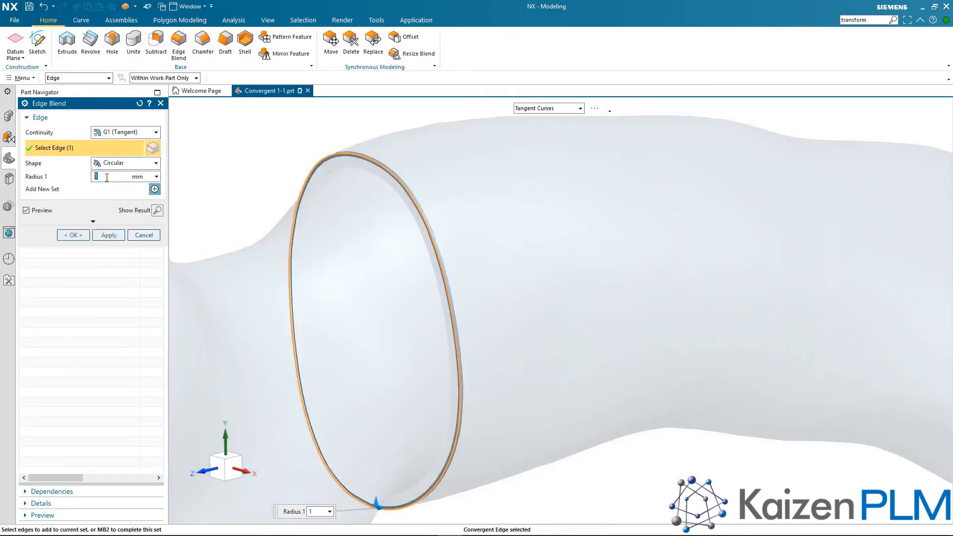
{"action": "type", "text": "2"}
{"action": "key", "text": "Return"}
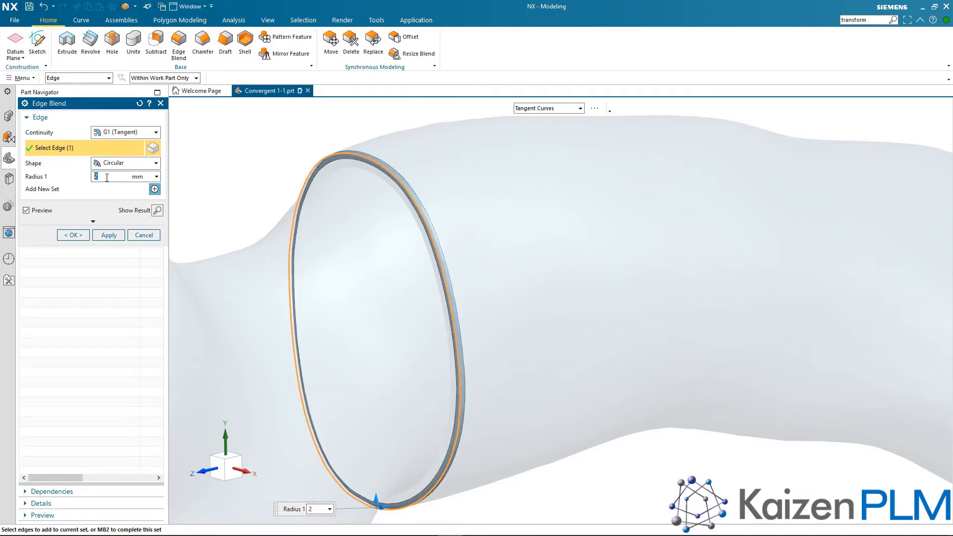
{"action": "left_click", "coordinate": [79, 235]}
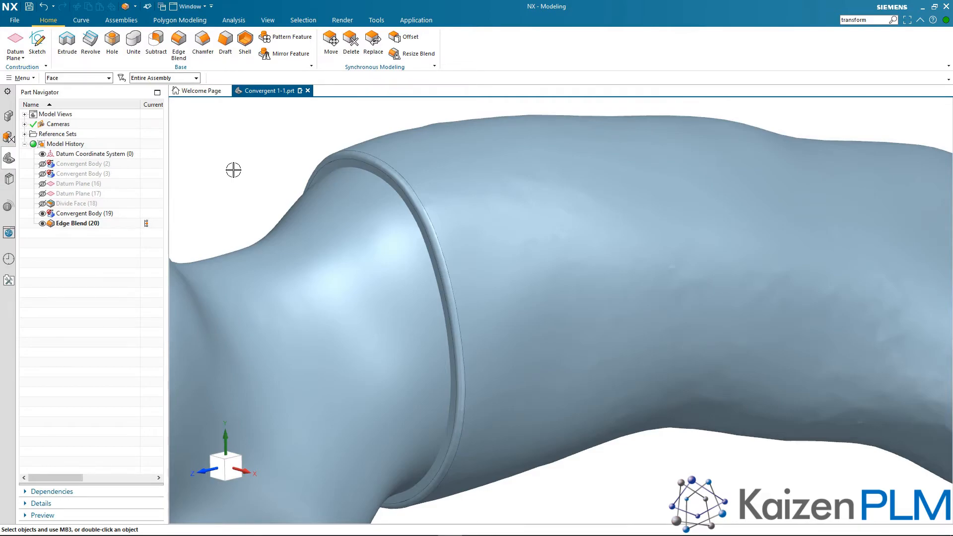
Step: Set up a By Boundary snip on the vessel body with Edit a Copy enabled
{"action": "scroll", "coordinate": [233, 170], "scroll_direction": "down", "scroll_amount": 5}
{"action": "middle_click_drag", "start_coordinate": [386, 245], "coordinate": [354, 238]}
{"action": "scroll", "coordinate": [377, 278], "scroll_direction": "up", "scroll_amount": 4}
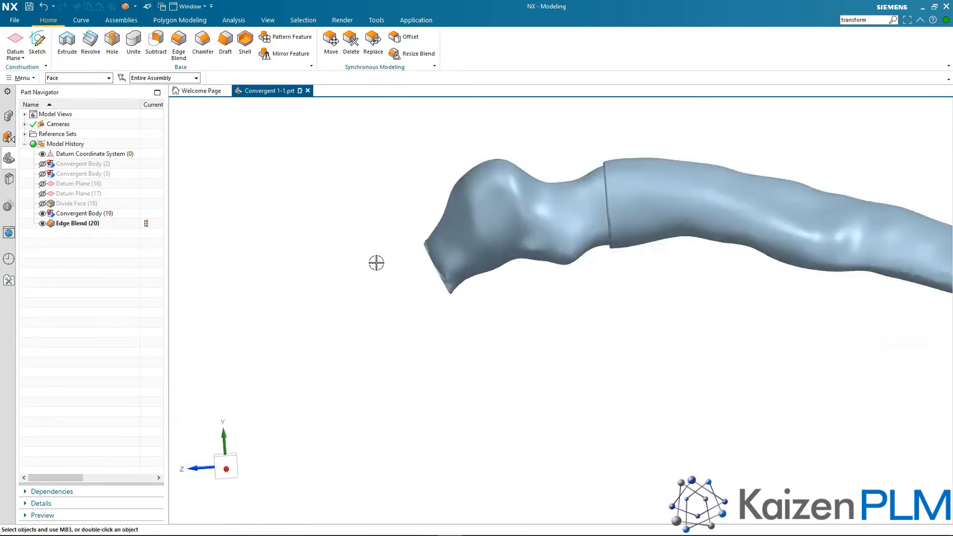
{"action": "scroll", "coordinate": [376, 267], "scroll_direction": "up", "scroll_amount": 1}
{"action": "scroll", "coordinate": [417, 200], "scroll_direction": "up", "scroll_amount": 2}
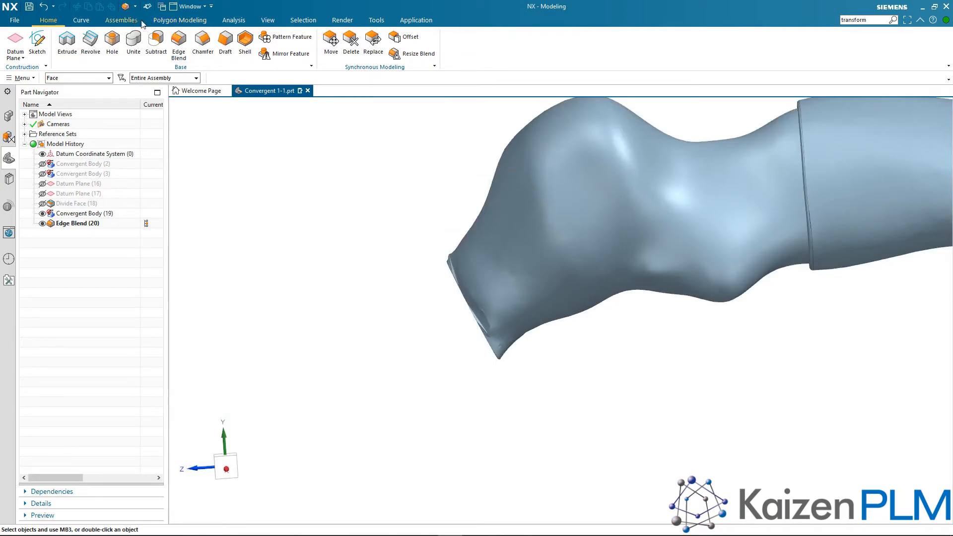
{"action": "left_click", "coordinate": [160, 21]}
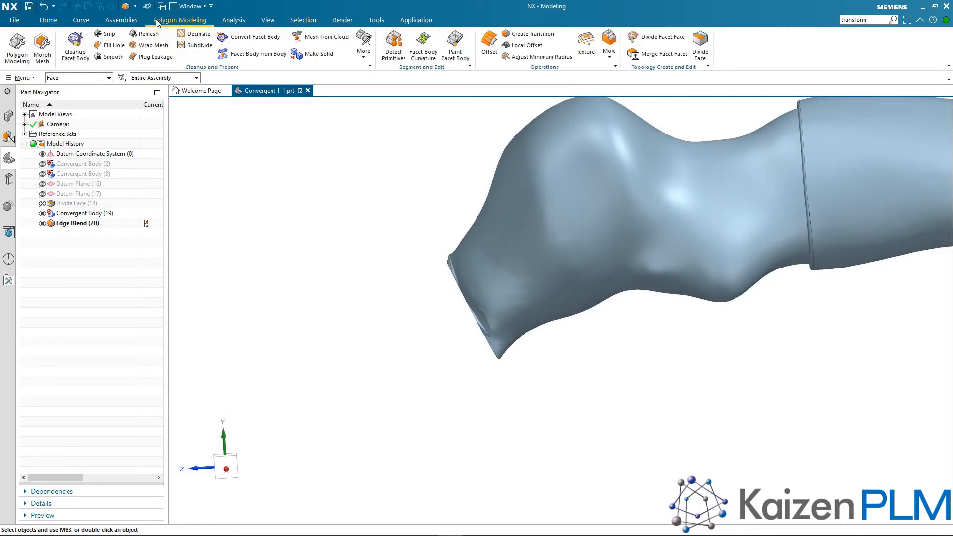
{"action": "left_click", "coordinate": [109, 34]}
{"action": "left_click", "coordinate": [104, 123]}
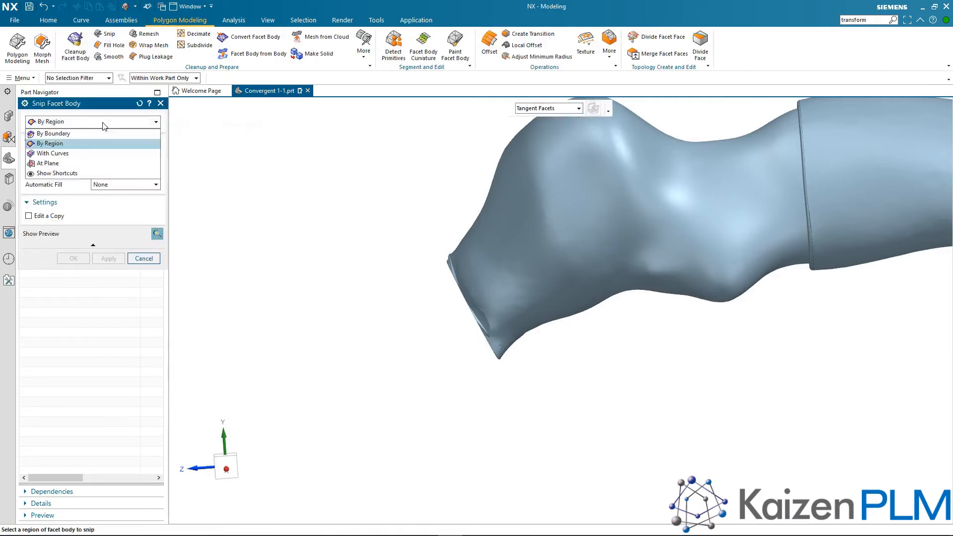
{"action": "left_click", "coordinate": [68, 134]}
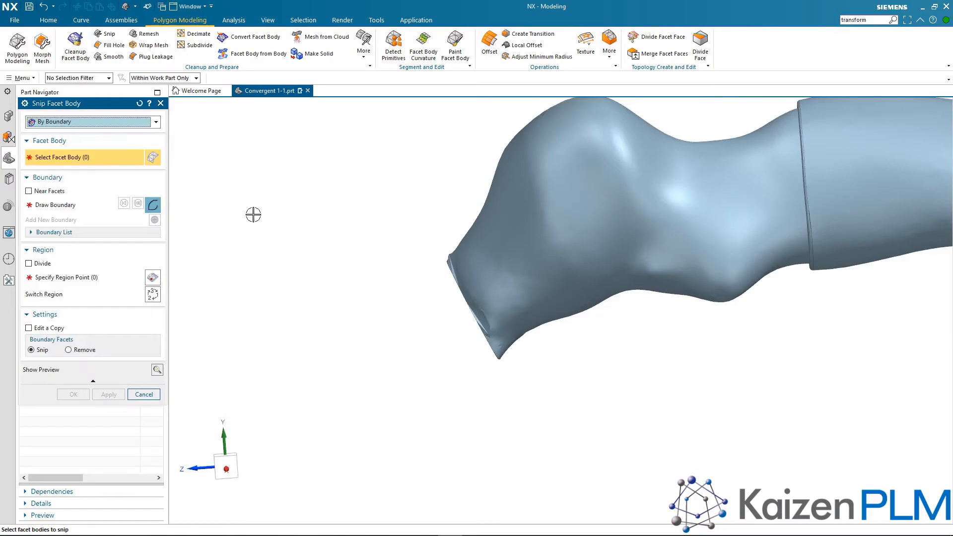
{"action": "left_click", "coordinate": [548, 201]}
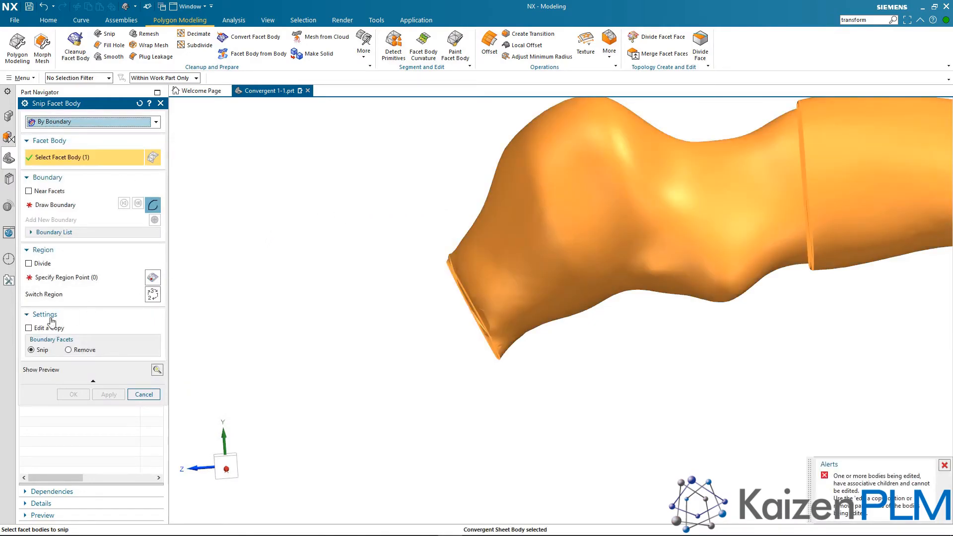
{"action": "left_click", "coordinate": [29, 328]}
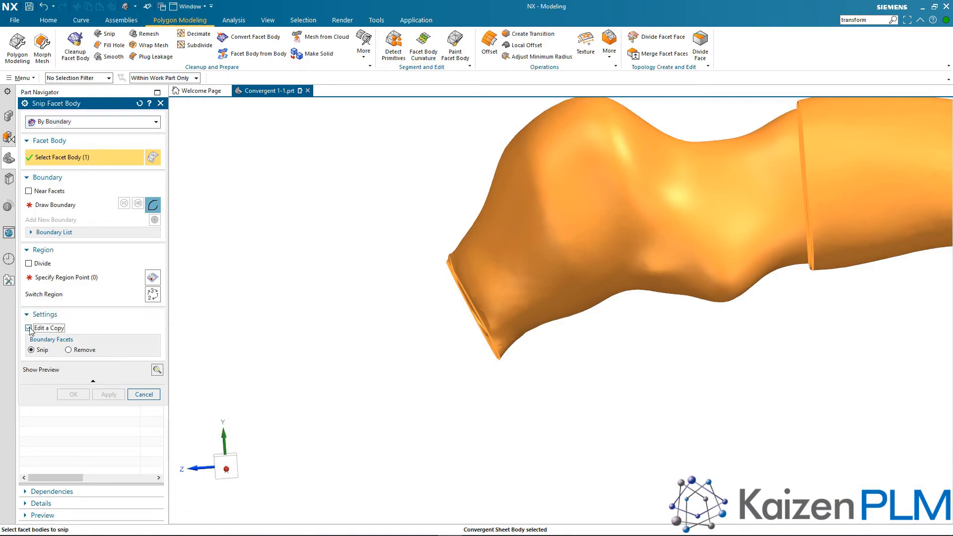
Step: Snip off the vessel's ragged open end with a four-point boundary drawn around it, keeping the rest of the body
{"action": "left_click", "coordinate": [69, 206]}
{"action": "left_click", "coordinate": [394, 233]}
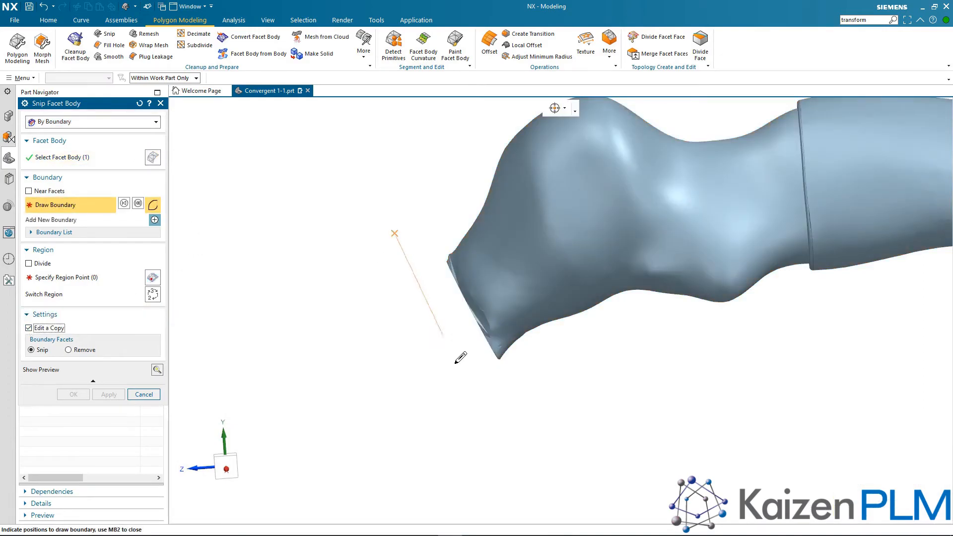
{"action": "left_click", "coordinate": [507, 402]}
{"action": "left_click", "coordinate": [565, 358]}
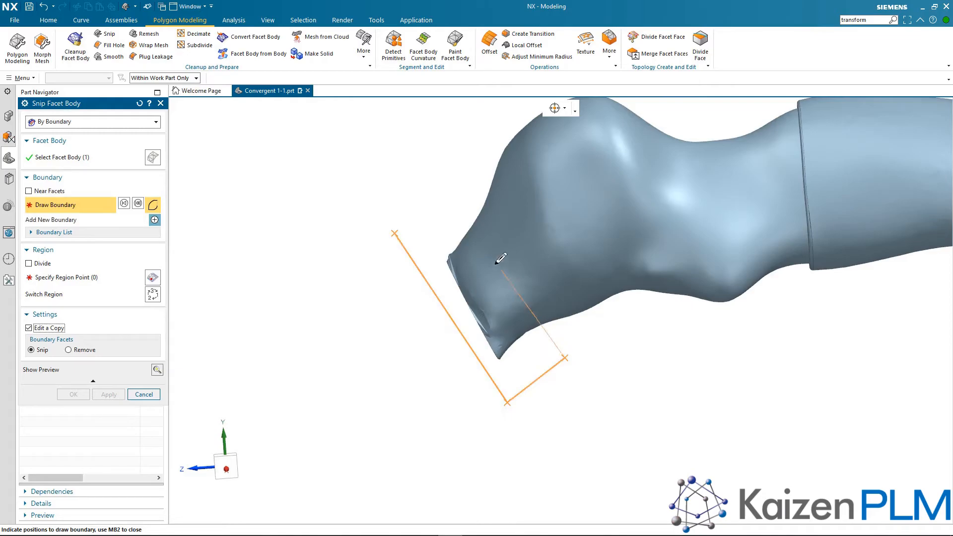
{"action": "left_click", "coordinate": [449, 201]}
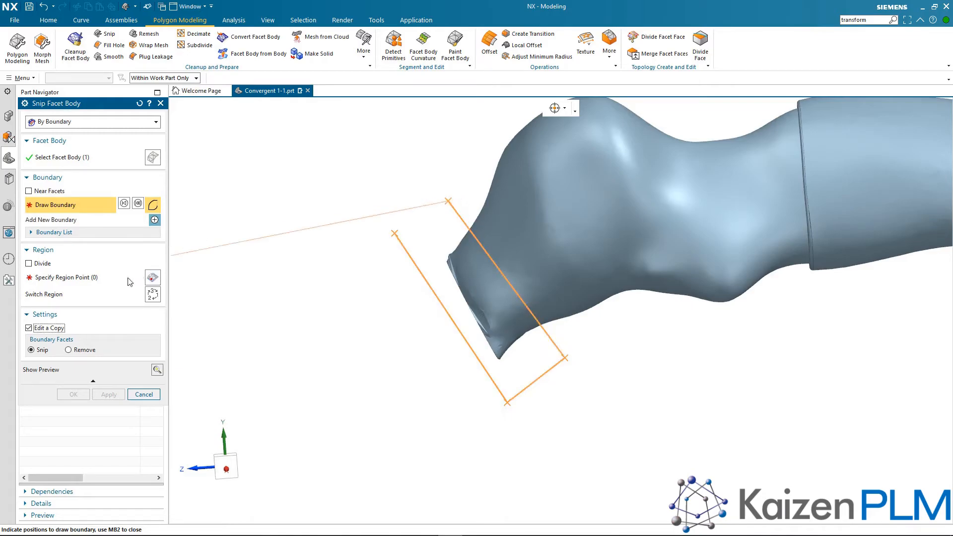
{"action": "middle_click", "coordinate": [174, 256]}
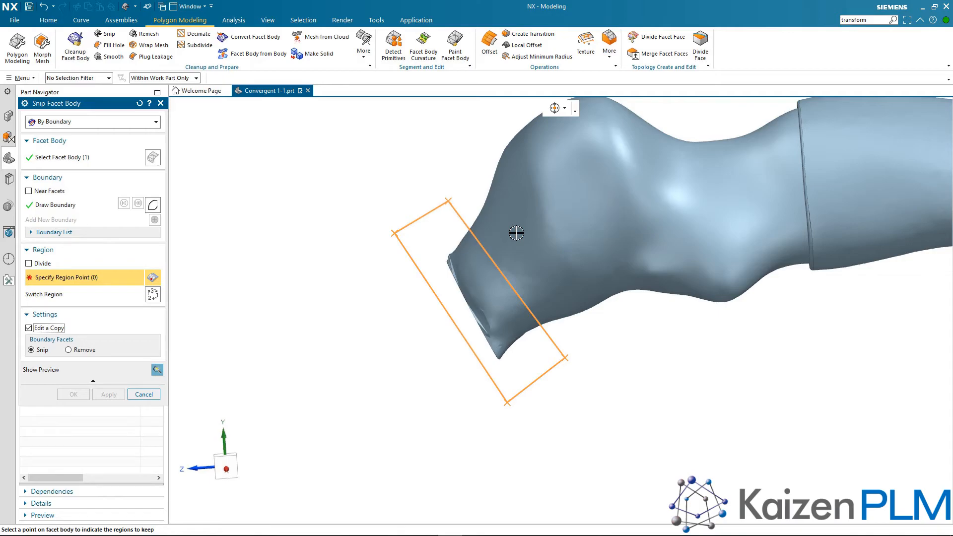
{"action": "left_click", "coordinate": [516, 233]}
{"action": "left_click", "coordinate": [73, 395]}
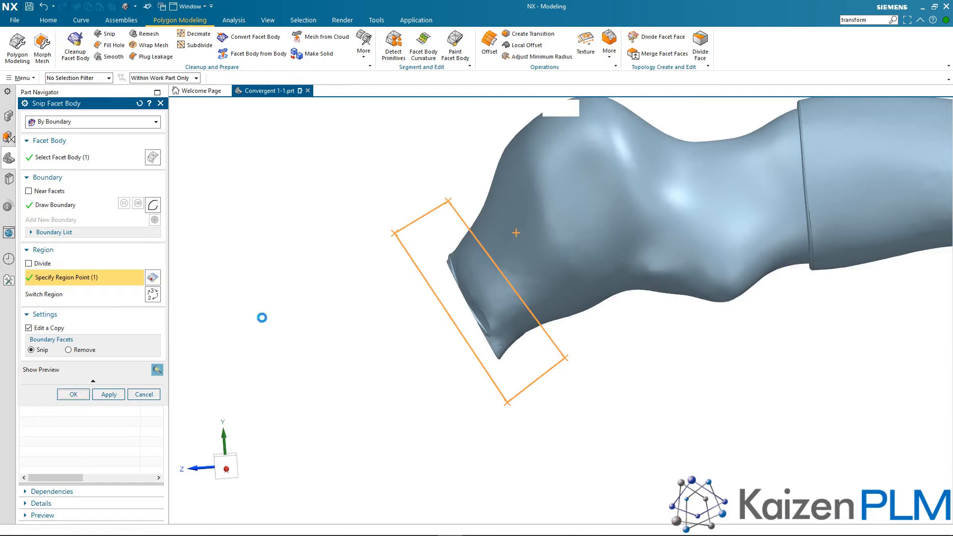
{"action": "middle_click_drag", "start_coordinate": [400, 322], "coordinate": [341, 269]}
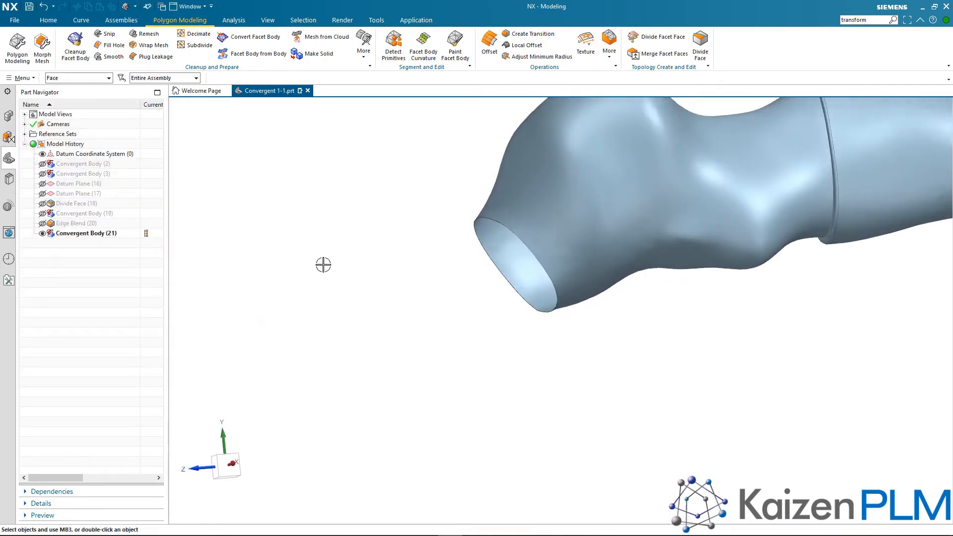
Step: Start a Morph Mesh on the snipped vessel body
{"action": "scroll", "coordinate": [323, 263], "scroll_direction": "down", "scroll_amount": 5}
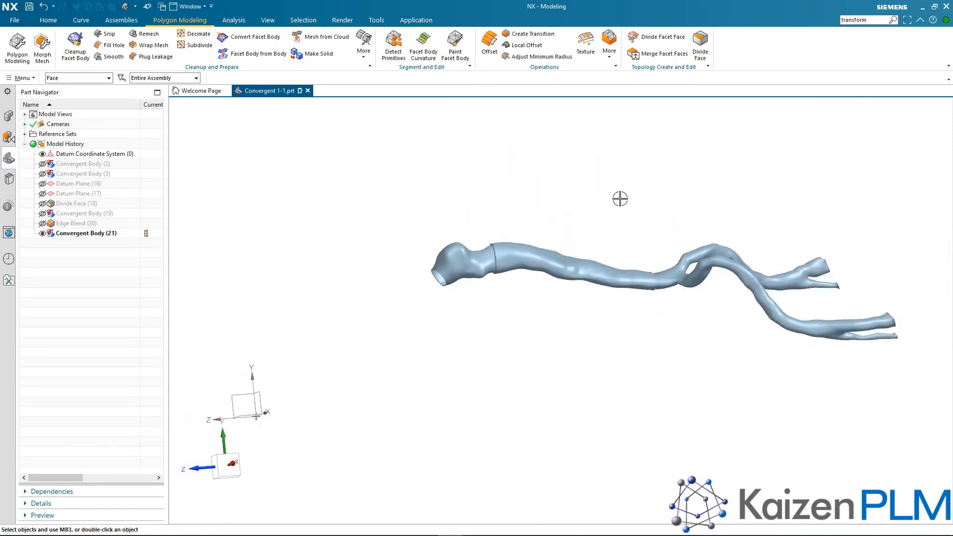
{"action": "scroll", "coordinate": [566, 213], "scroll_direction": "up", "scroll_amount": 2}
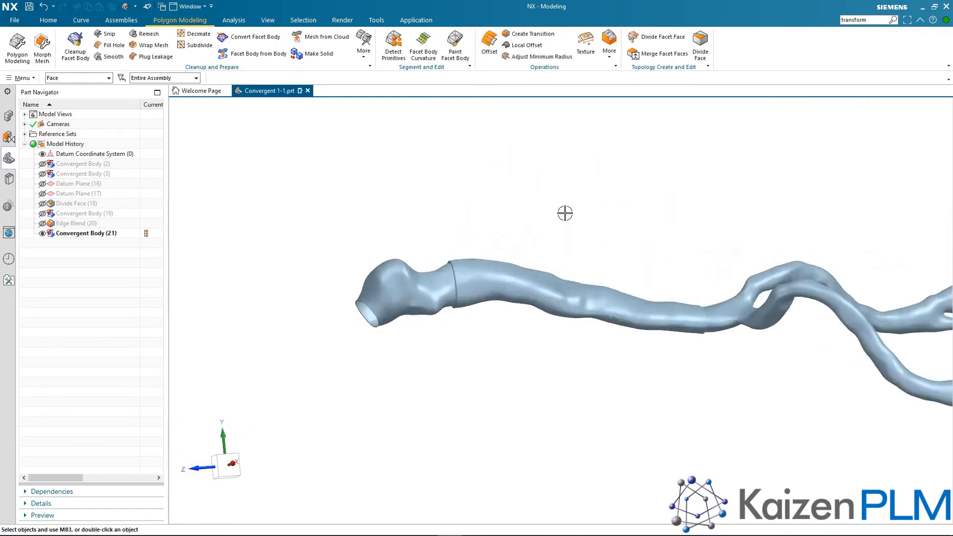
{"action": "left_click", "coordinate": [42, 50]}
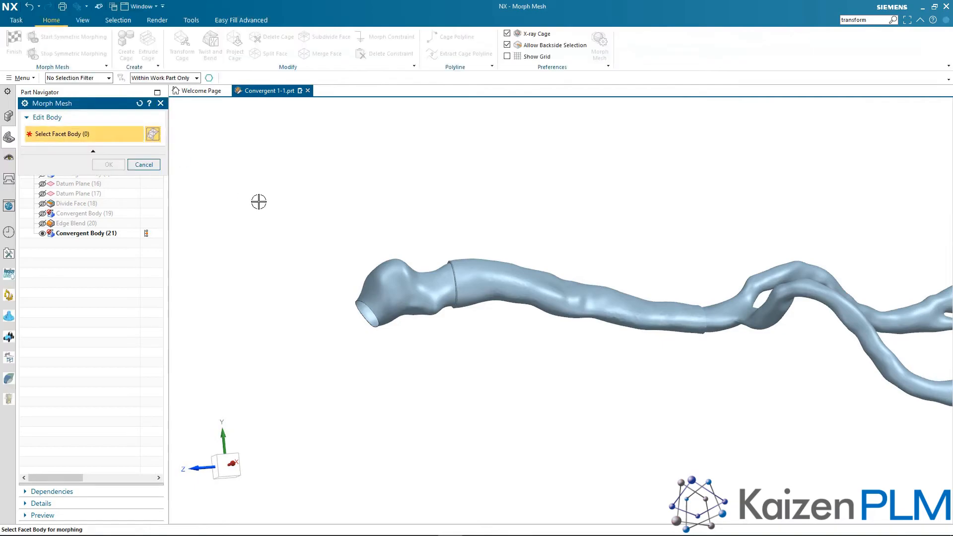
{"action": "left_click", "coordinate": [383, 263]}
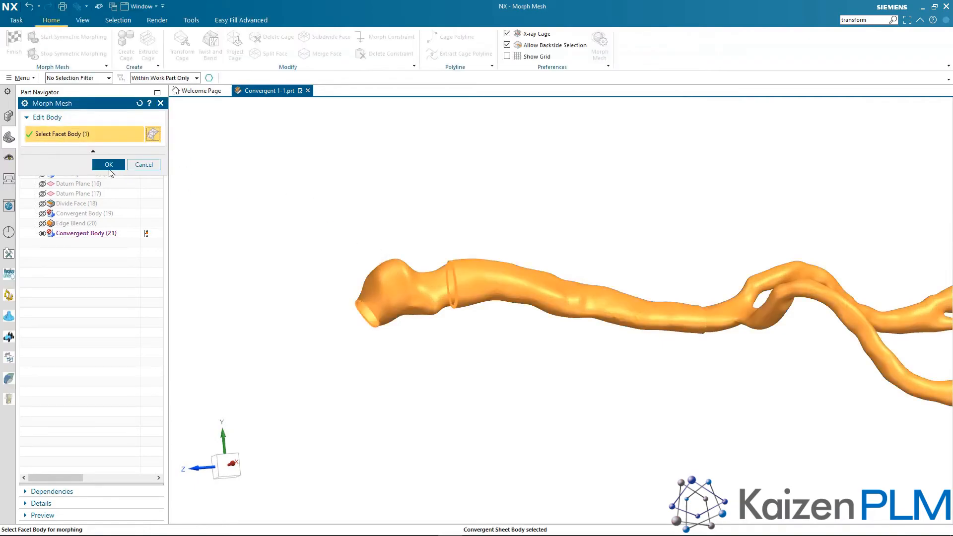
{"action": "left_click", "coordinate": [111, 167]}
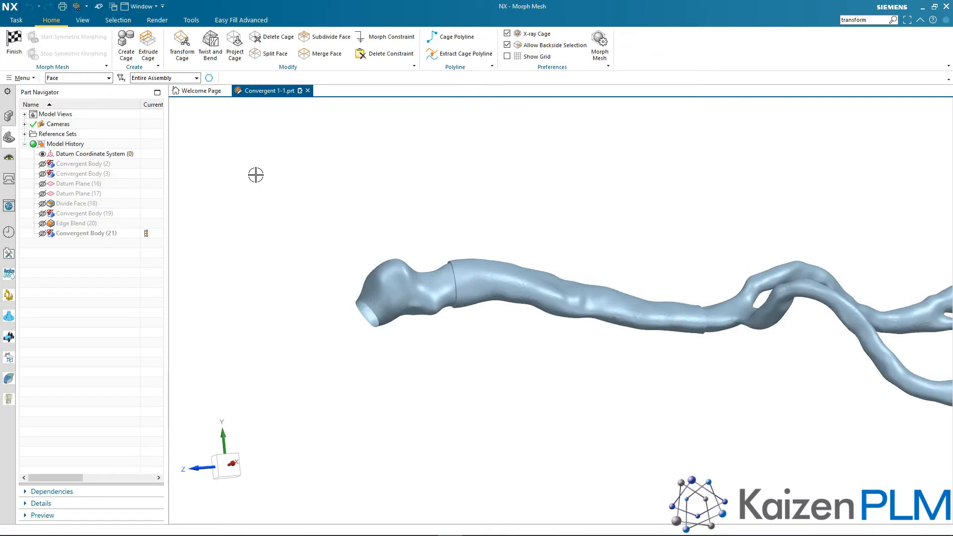
Step: Create a Wrap Body control cage around the vessel with 4 segments in each of X, Y and Z
{"action": "left_click", "coordinate": [127, 49]}
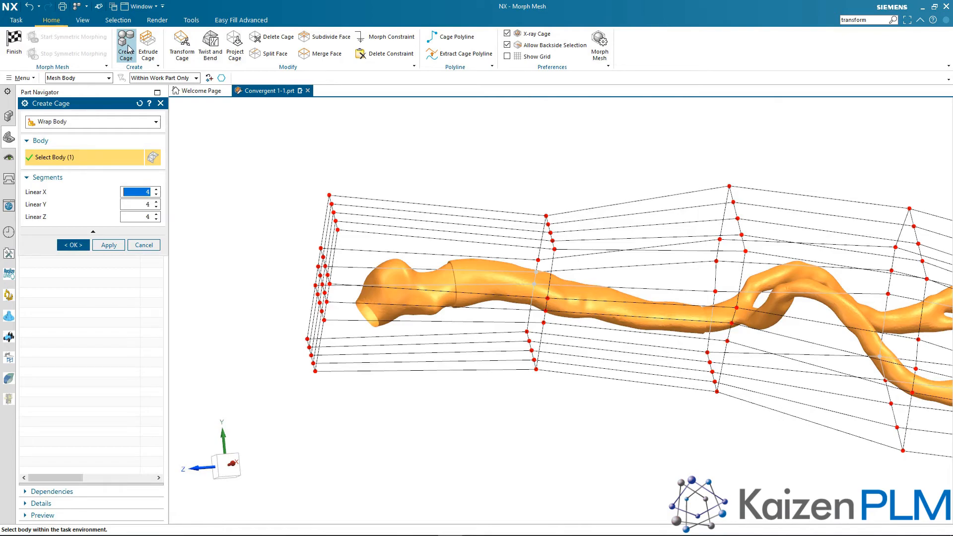
{"action": "left_click", "coordinate": [110, 127]}
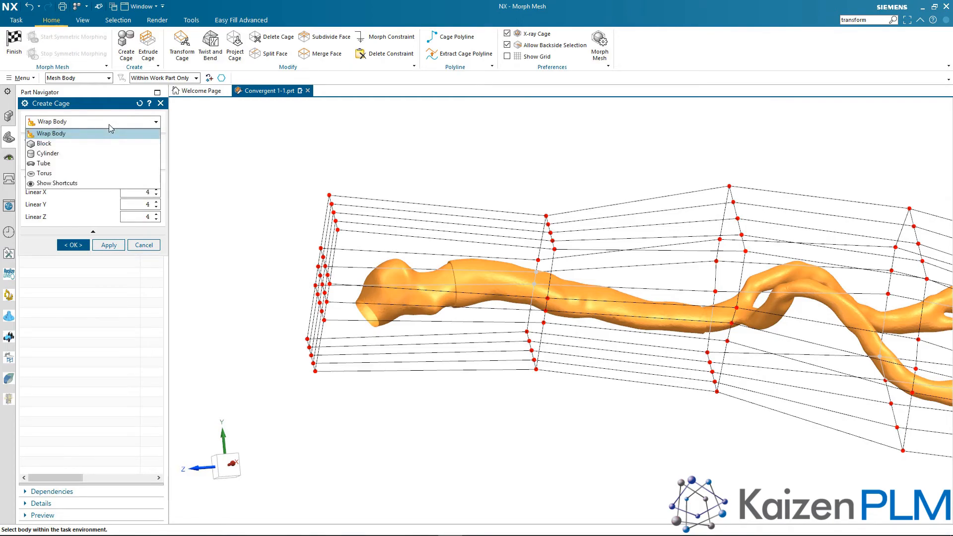
{"action": "left_click", "coordinate": [109, 124]}
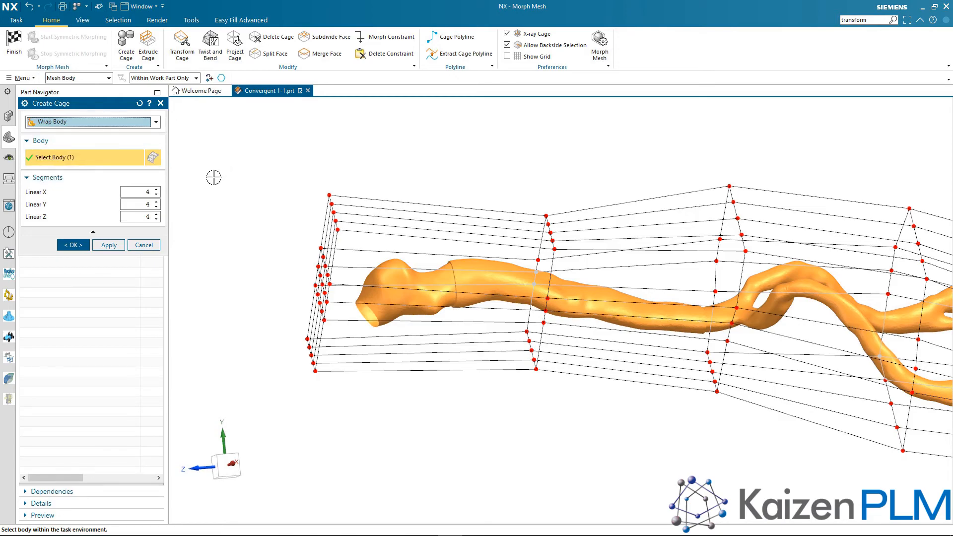
{"action": "left_click", "coordinate": [73, 246]}
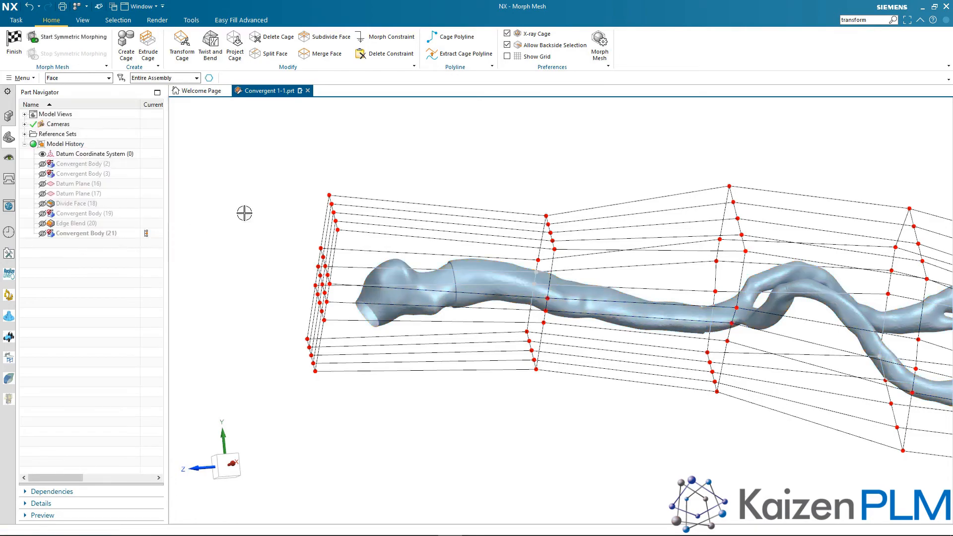
Step: Transform the cage's end section at the snipped opening, moving it outward along ZC and down along YC
{"action": "left_click", "coordinate": [182, 45]}
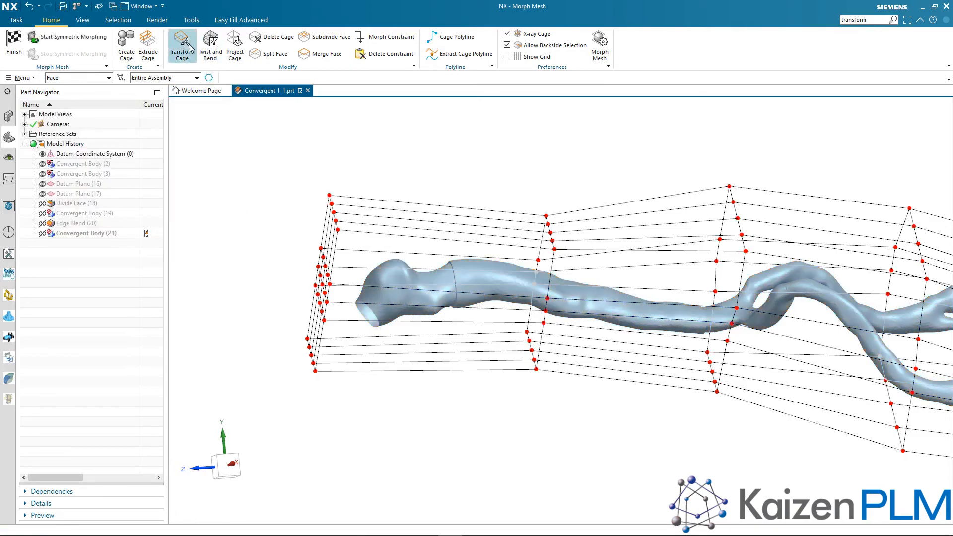
{"action": "left_click_drag", "start_coordinate": [300, 183], "coordinate": [361, 395]}
{"action": "left_click_drag", "start_coordinate": [266, 288], "coordinate": [239, 289]}
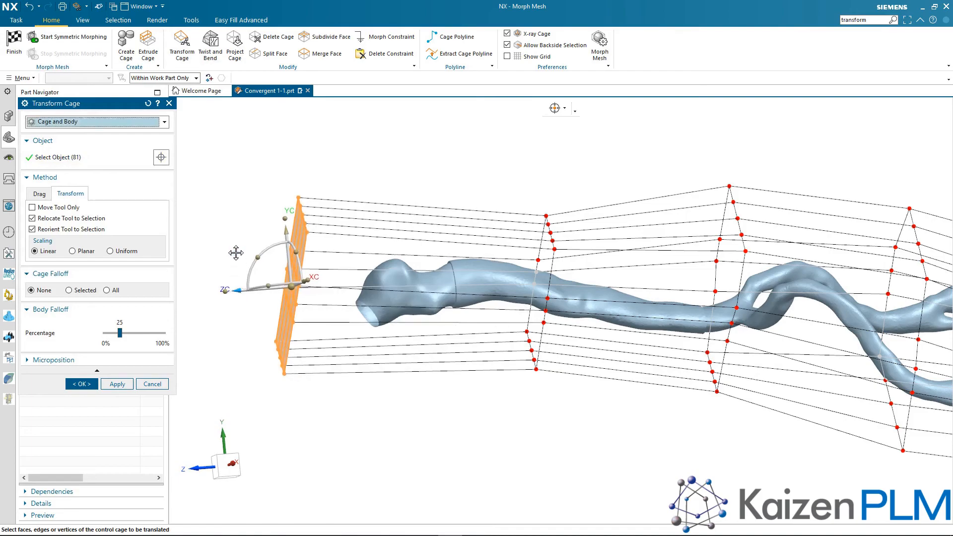
{"action": "left_click_drag", "start_coordinate": [287, 229], "coordinate": [291, 282]}
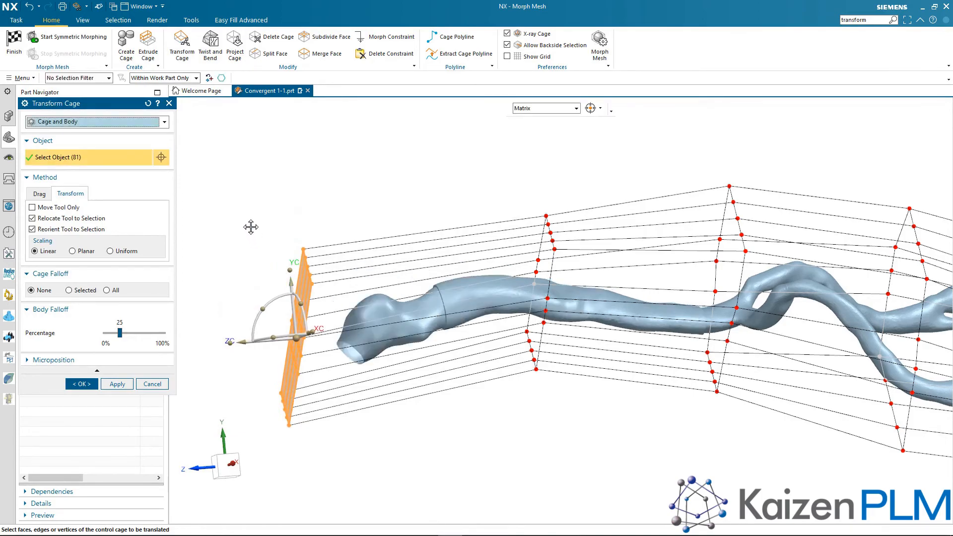
Step: Add the neighbouring cage section to the selection, move both slightly down along YC and outward along ZC, and finish the morph
{"action": "left_click_drag", "start_coordinate": [515, 187], "coordinate": [582, 402]}
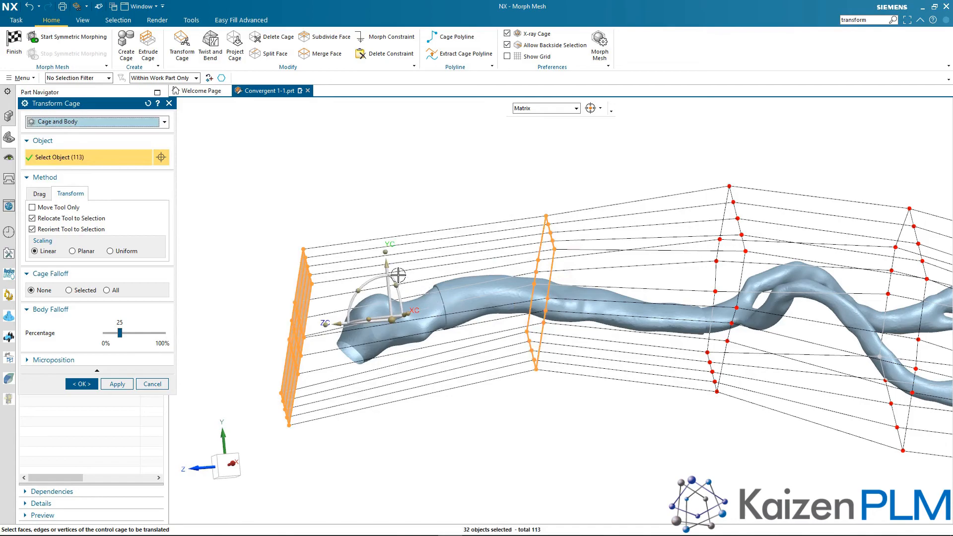
{"action": "left_click_drag", "start_coordinate": [389, 266], "coordinate": [390, 280]}
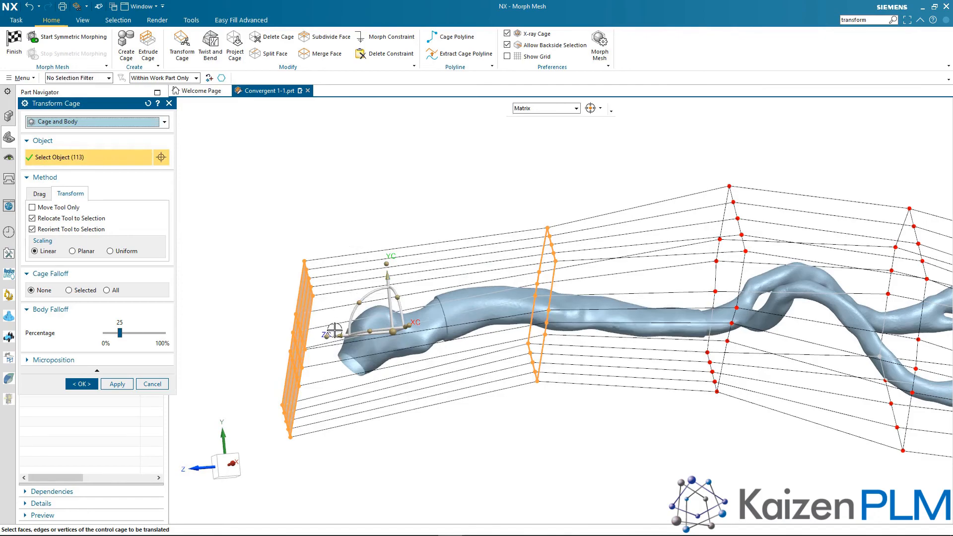
{"action": "left_click_drag", "start_coordinate": [338, 335], "coordinate": [291, 338]}
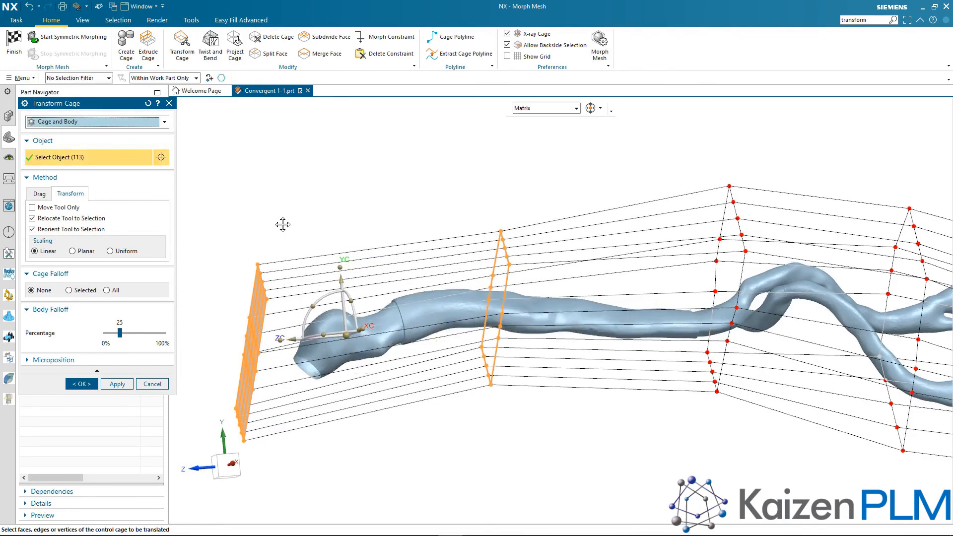
{"action": "left_click", "coordinate": [81, 385]}
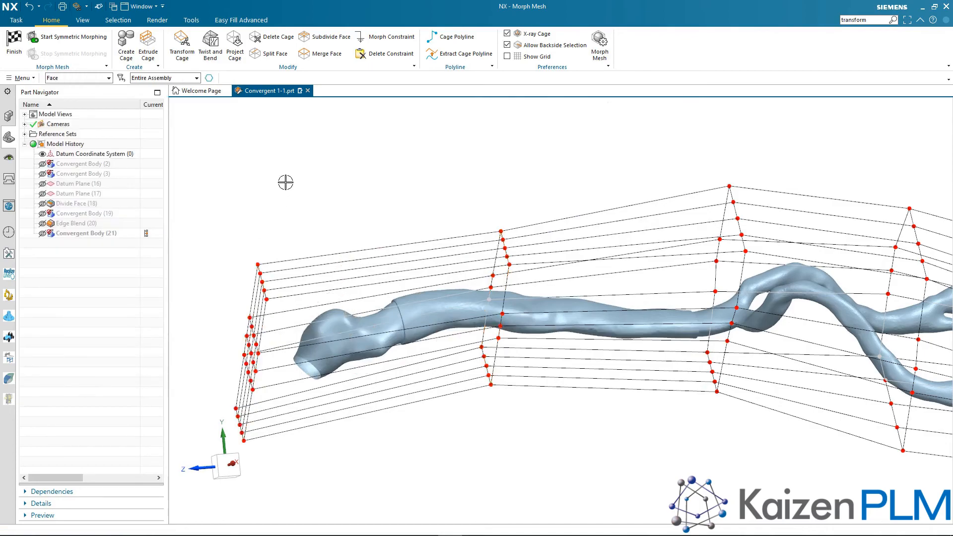
{"action": "left_click", "coordinate": [14, 45]}
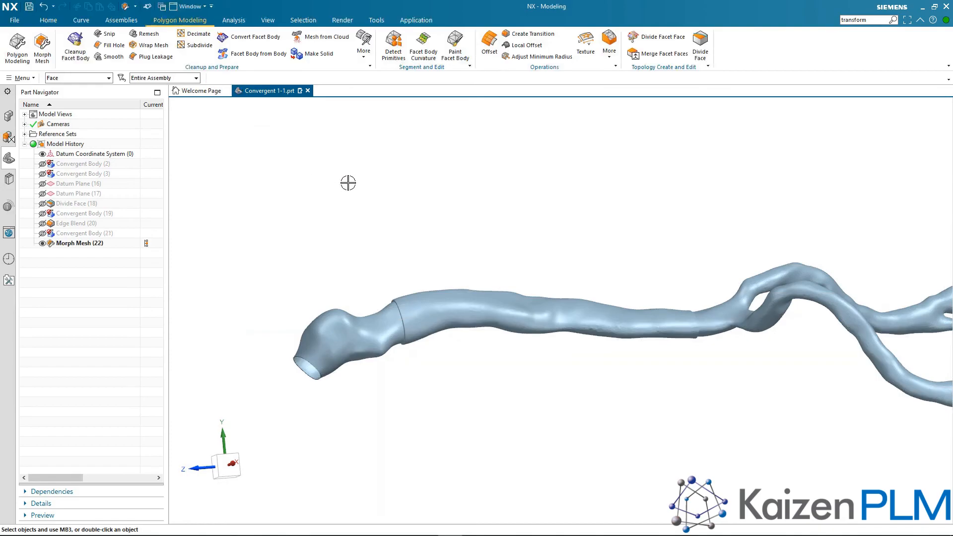
Step: Hide the datum coordinate system and fit the morphed vessel in the view
{"action": "key", "text": "ctrl+f"}
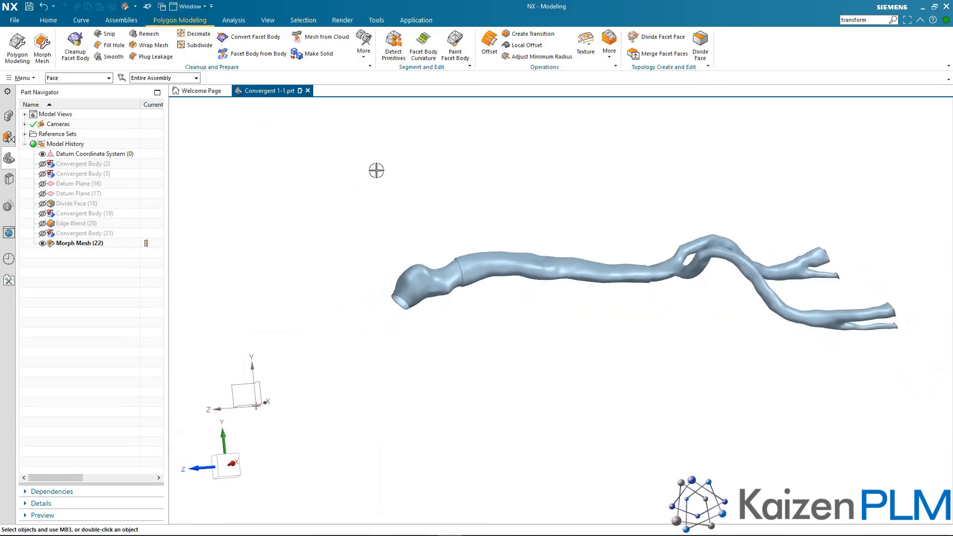
{"action": "middle_click_drag", "start_coordinate": [436, 186], "coordinate": [457, 186]}
{"action": "left_click", "coordinate": [42, 154]}
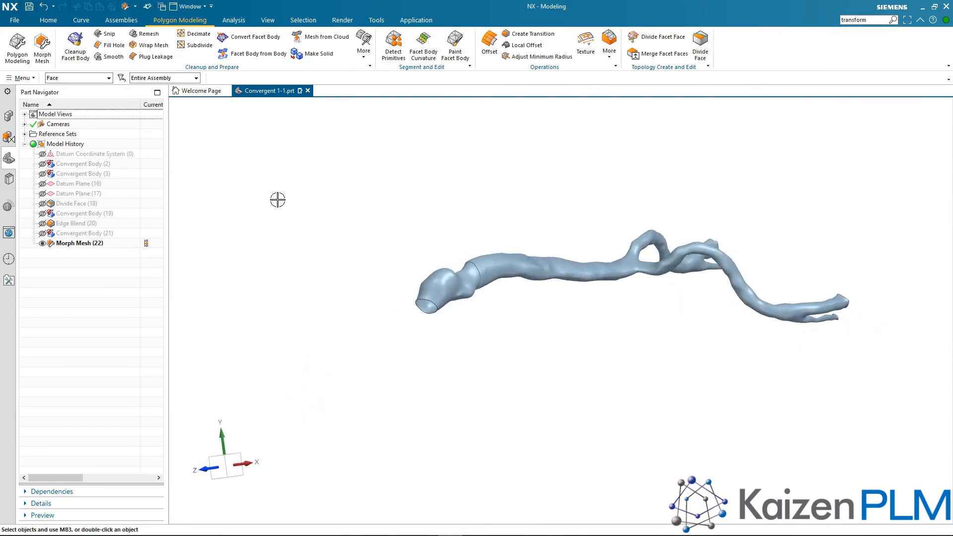
{"action": "key", "text": "ctrl+f"}
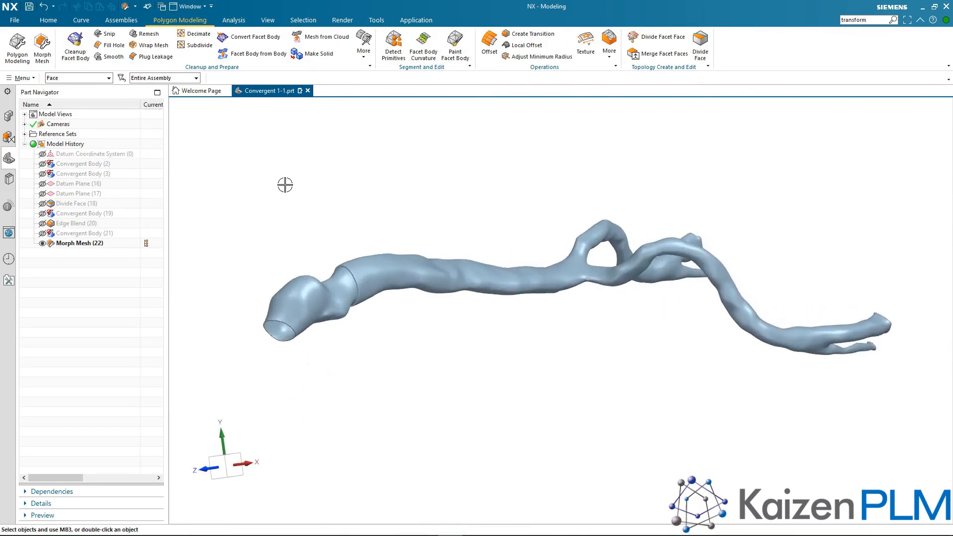